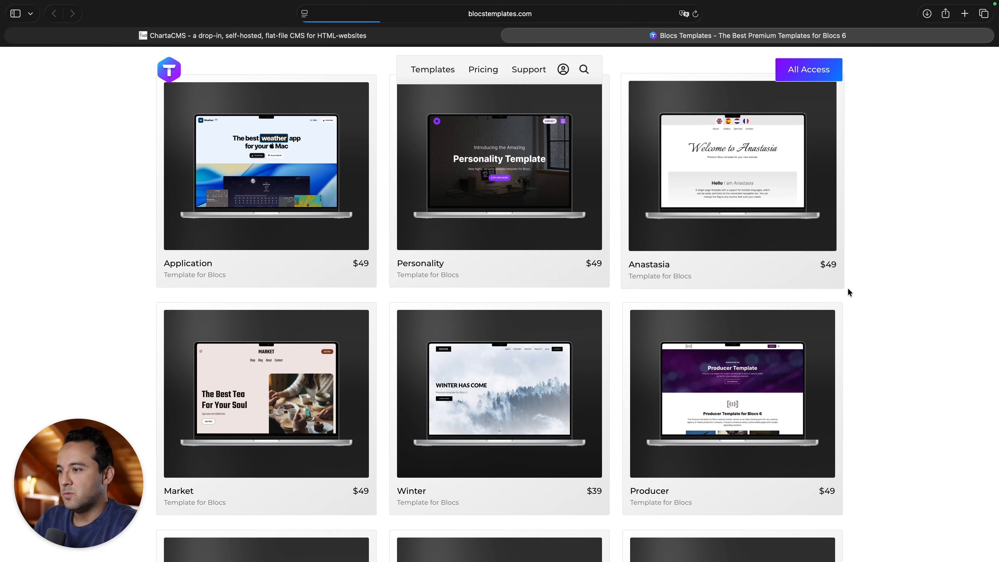
Scroll to the end of the Blocs 6 template catalog and open the $49 Resume template.
{"action": "scroll", "coordinate": [849, 292], "scroll_direction": "down", "scroll_amount": 3}
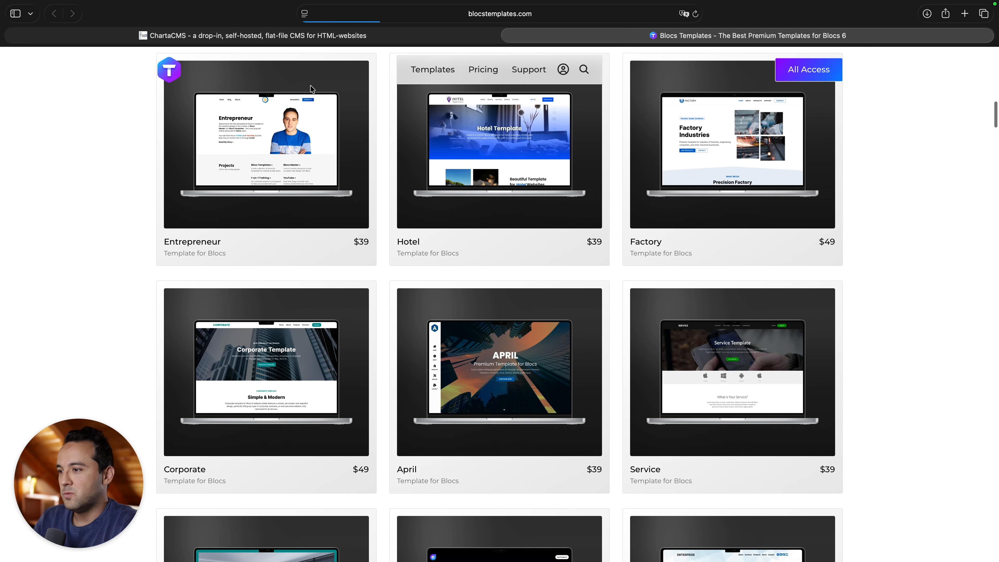
{"action": "scroll", "coordinate": [261, 164], "scroll_direction": "down", "scroll_amount": 10}
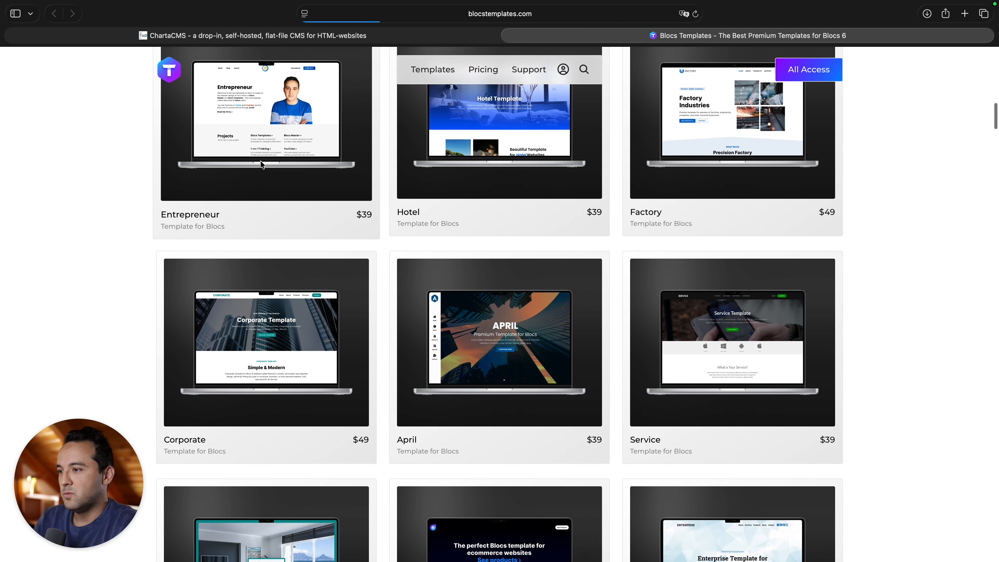
{"action": "scroll", "coordinate": [583, 177], "scroll_direction": "down", "scroll_amount": 15}
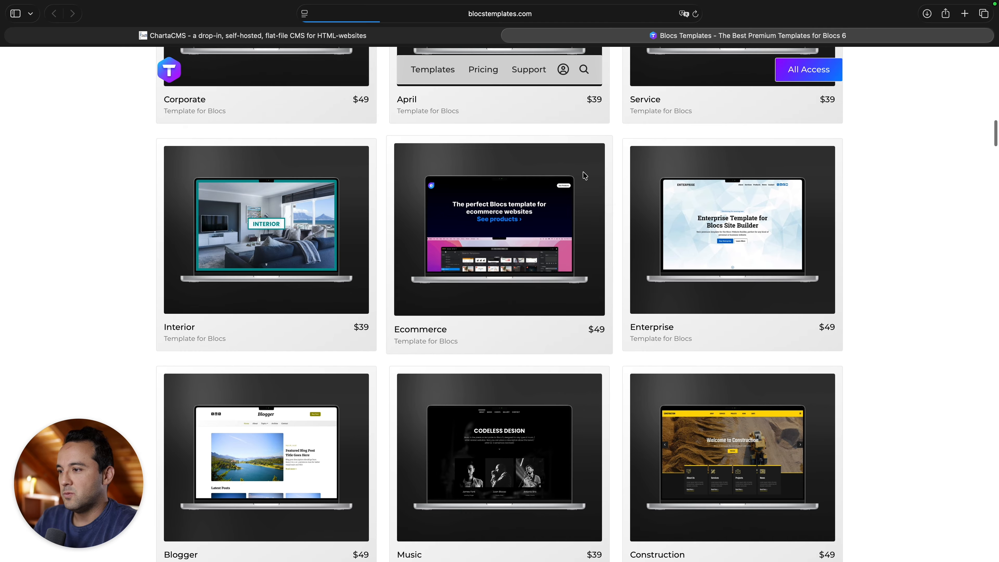
{"action": "scroll", "coordinate": [583, 176], "scroll_direction": "down", "scroll_amount": 13}
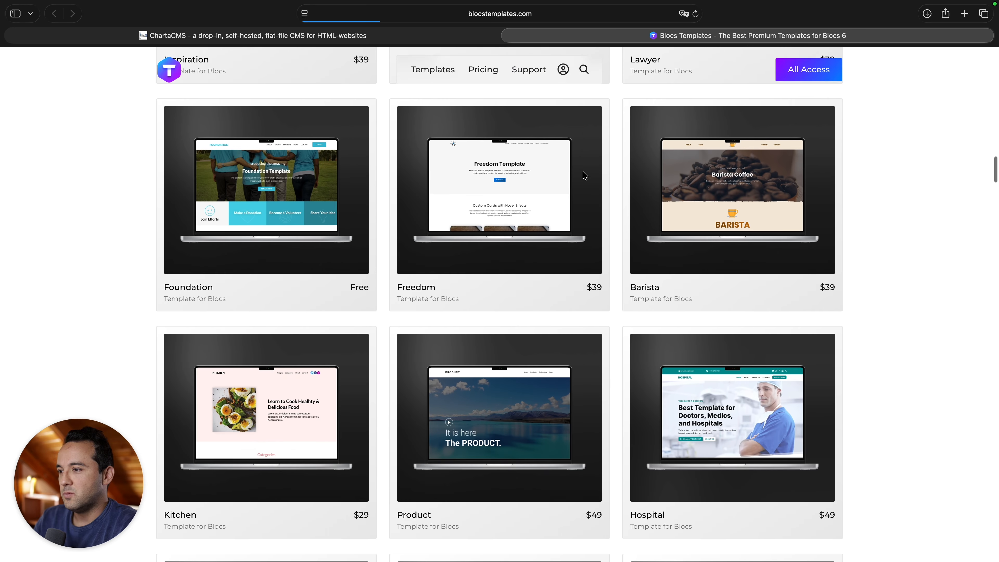
{"action": "scroll", "coordinate": [586, 176], "scroll_direction": "down", "scroll_amount": 17}
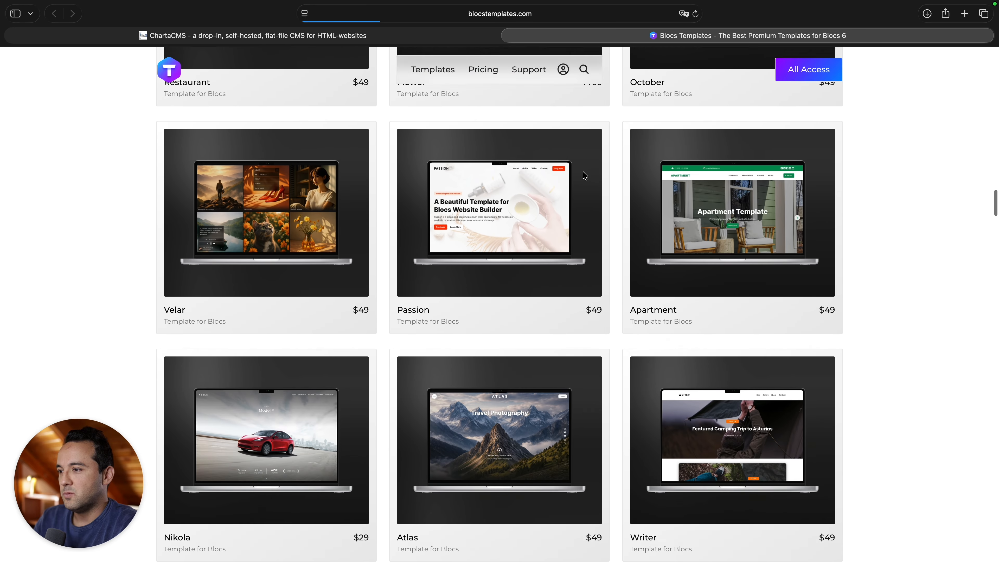
{"action": "scroll", "coordinate": [585, 176], "scroll_direction": "down", "scroll_amount": 20}
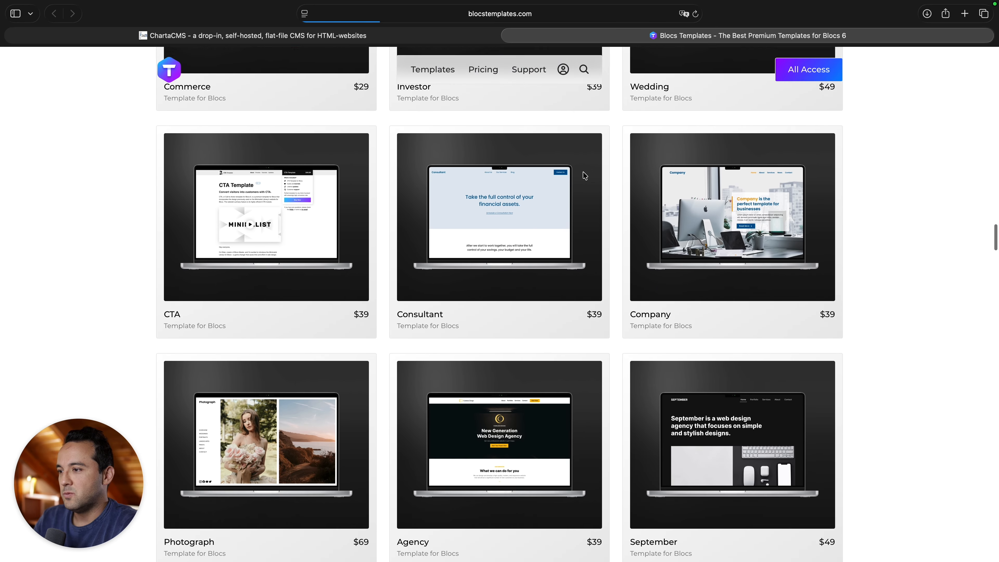
{"action": "scroll", "coordinate": [585, 176], "scroll_direction": "down", "scroll_amount": 20}
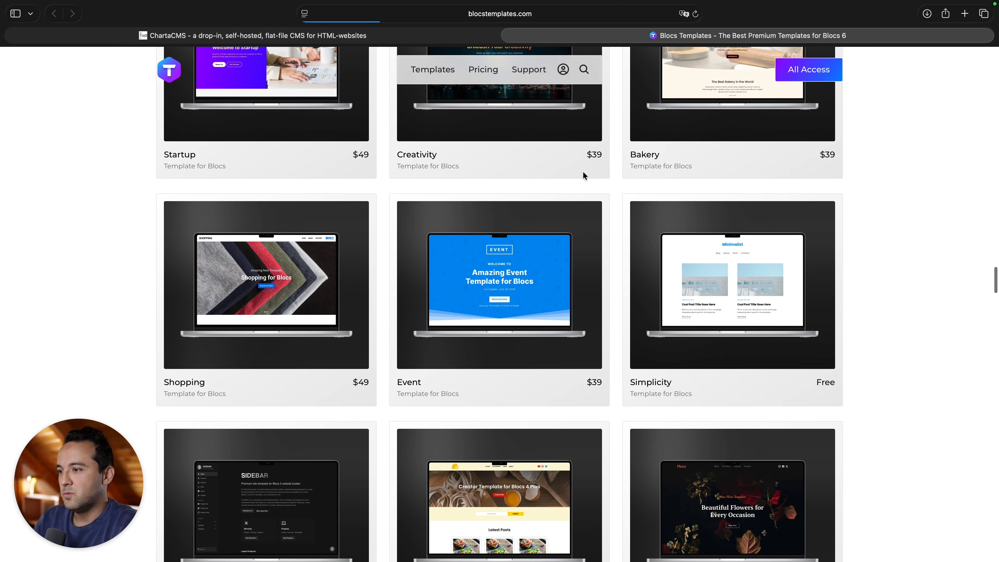
{"action": "scroll", "coordinate": [585, 176], "scroll_direction": "down", "scroll_amount": 5}
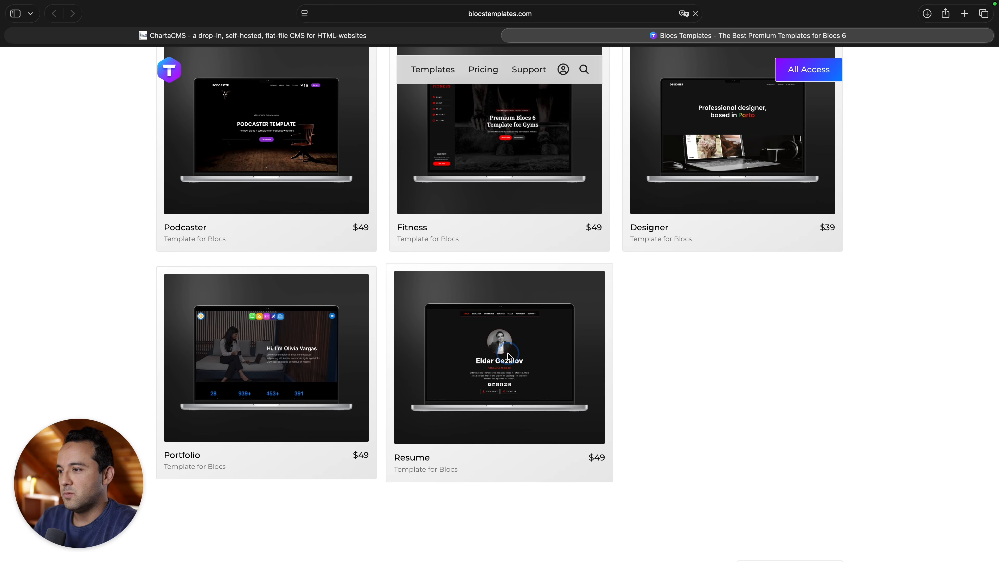
{"action": "left_click", "coordinate": [508, 356]}
Preview the Resume live demo, then open the Resume - B6 Ver 4.0 - Light project in Blocs, maximized.
{"action": "left_click", "coordinate": [815, 259]}
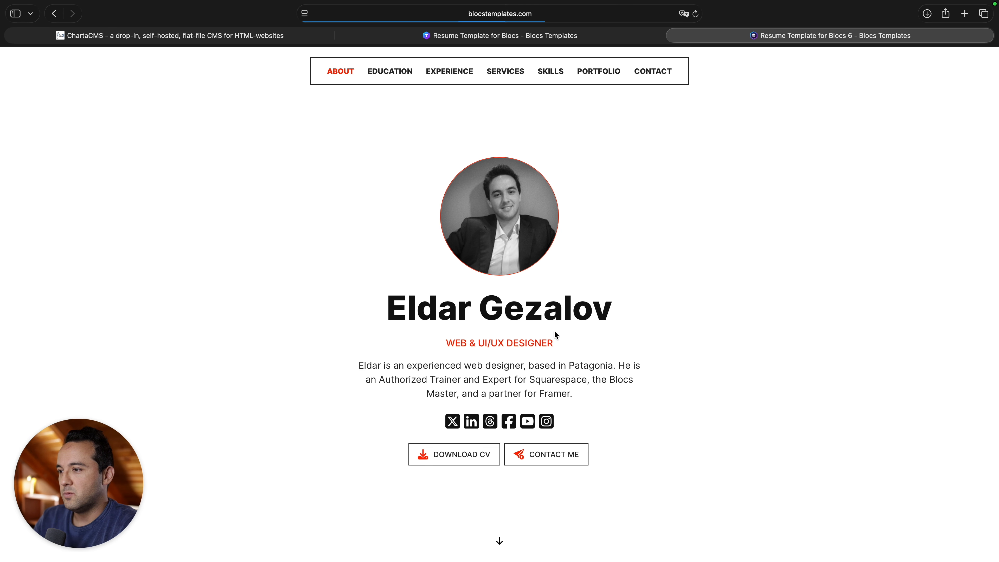
{"action": "key", "text": "super+w"}
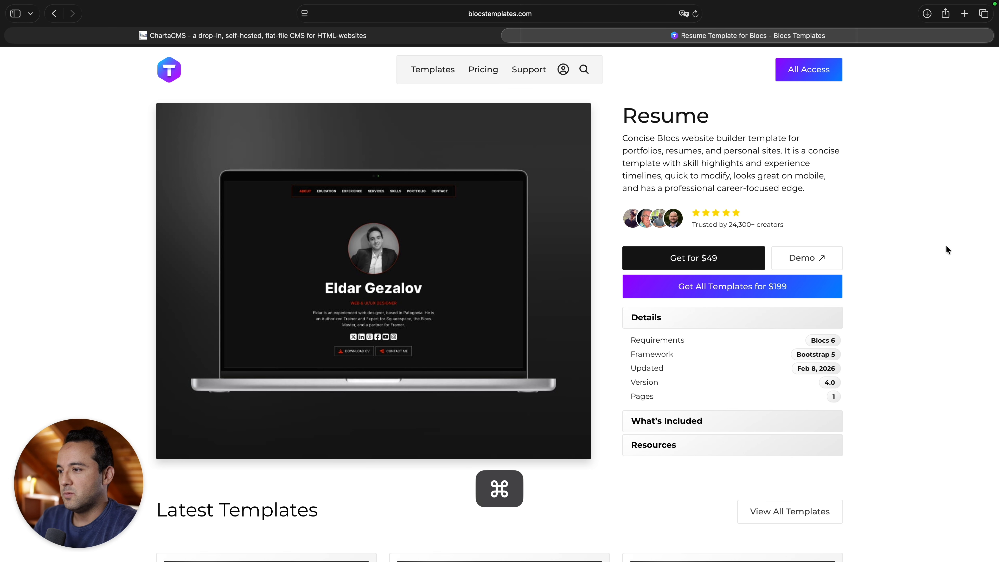
{"action": "key", "text": "super+space"}
{"action": "type", "text": "resume v"}
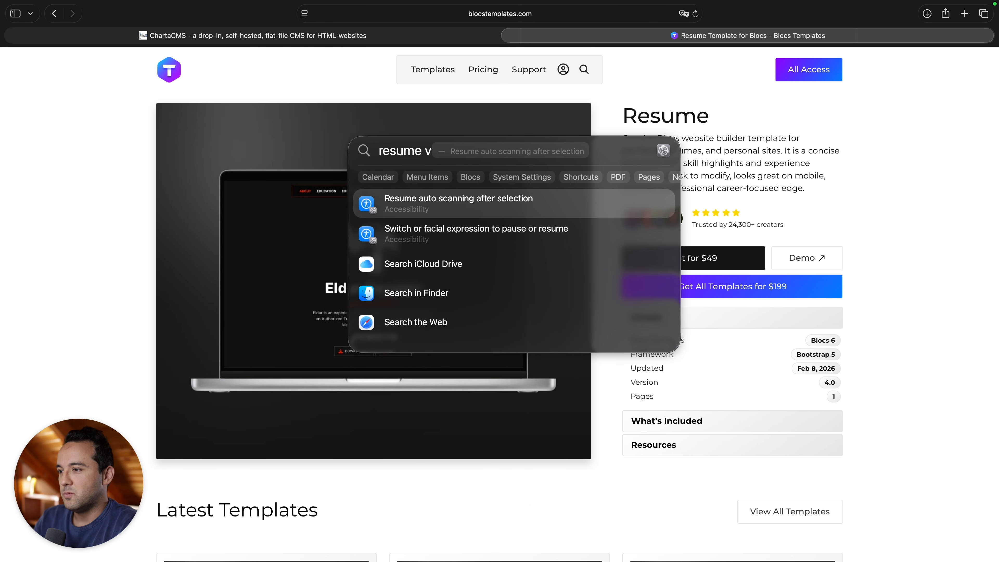
{"action": "key", "text": "Return"}
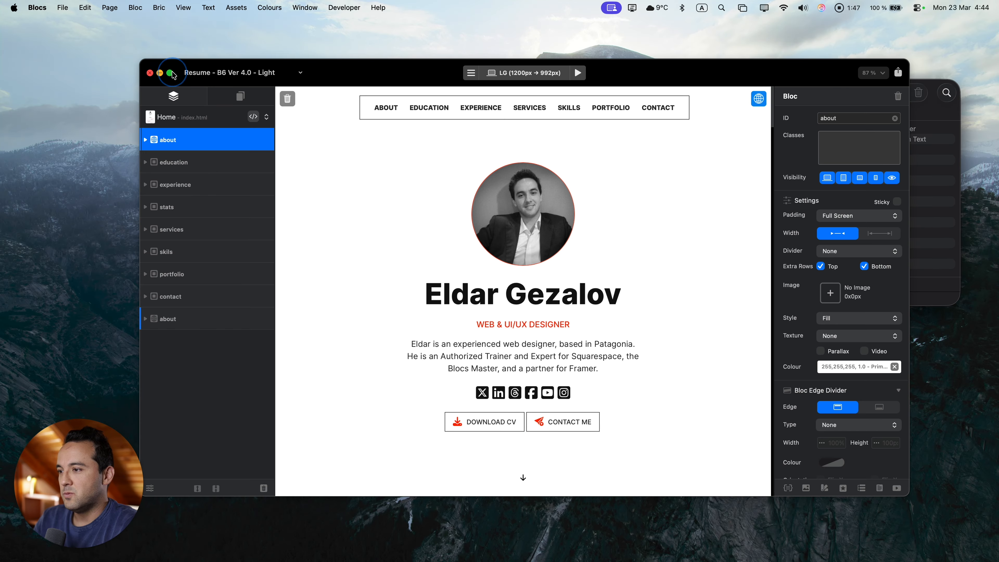
{"action": "left_click", "coordinate": [170, 73]}
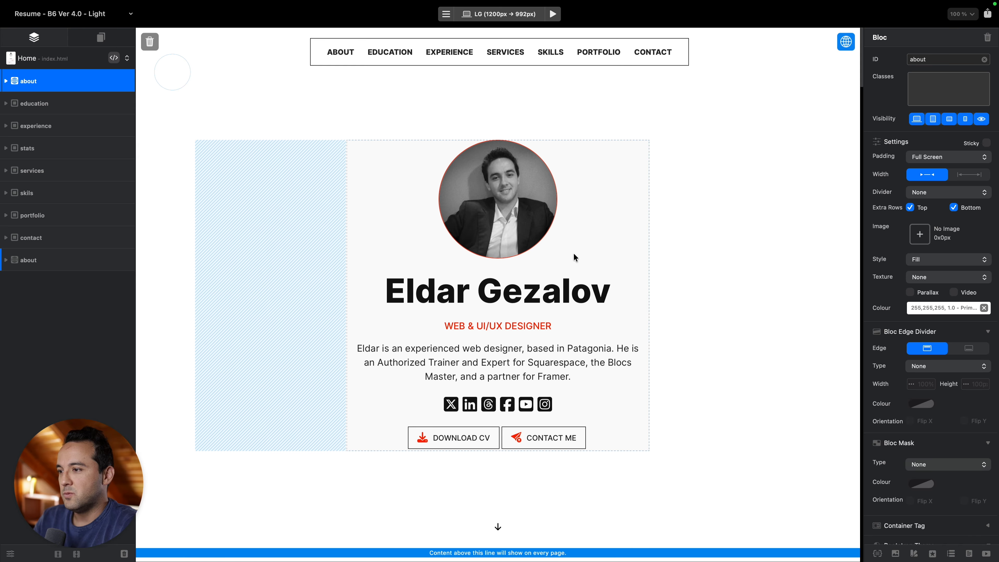
Add charta-edit to the About name heading, then paste it onto the bio paragraph and WEB & UI/UX DESIGNER subtitle.
{"action": "left_click", "coordinate": [570, 292]}
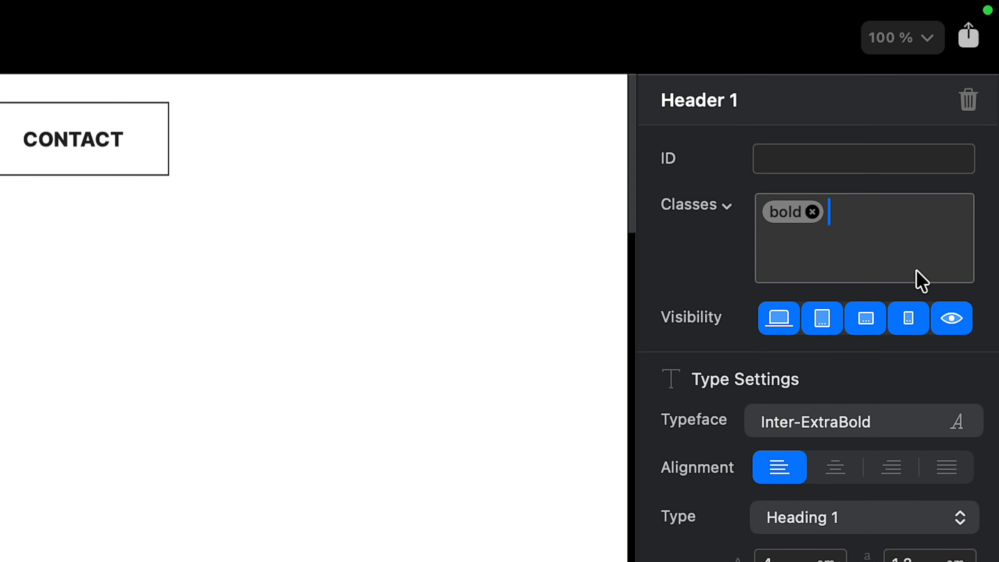
{"action": "type", "text": "charta-edit"}
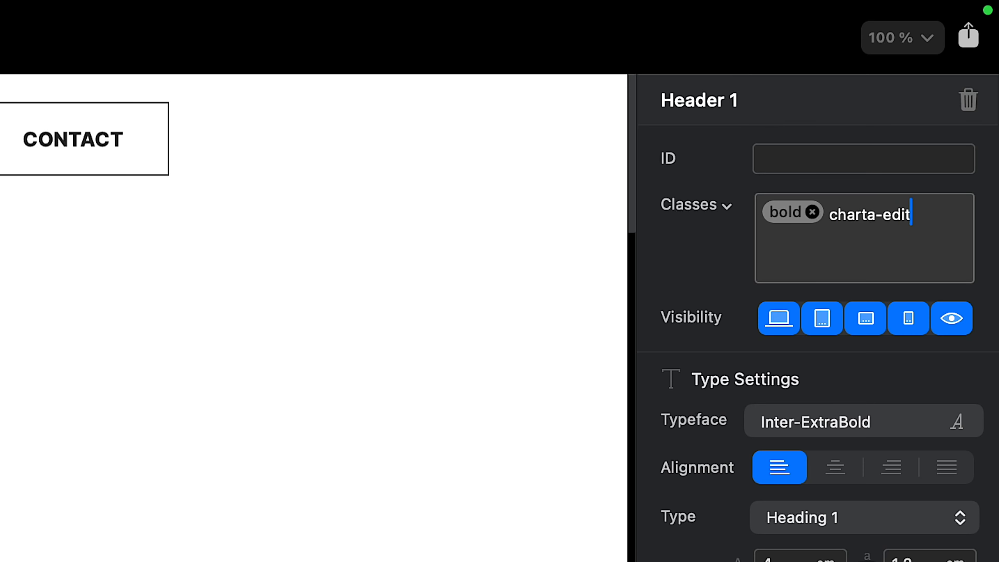
{"action": "key", "text": "Return"}
{"action": "key", "text": "super+c"}
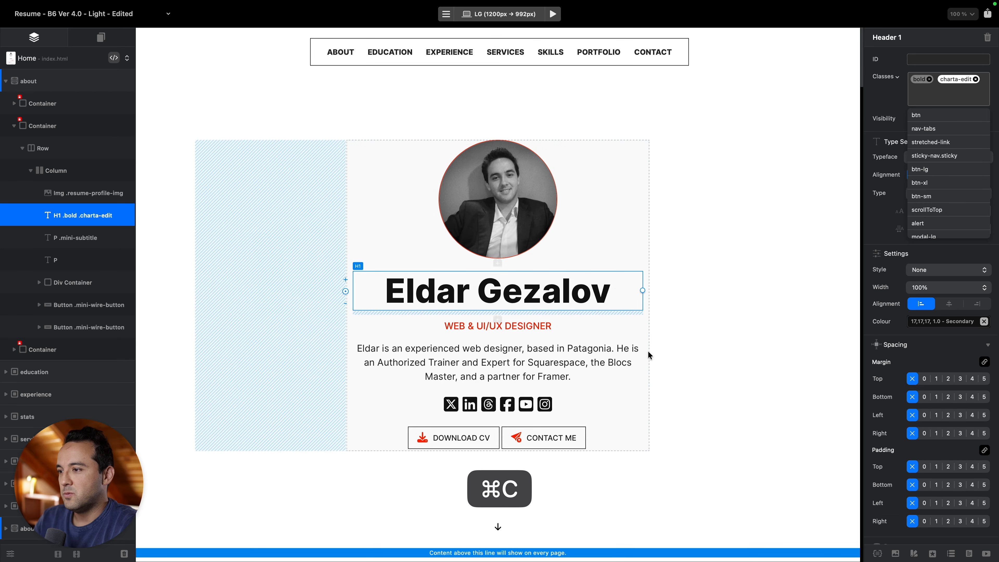
{"action": "left_click", "coordinate": [575, 361]}
{"action": "key", "text": "super+v"}
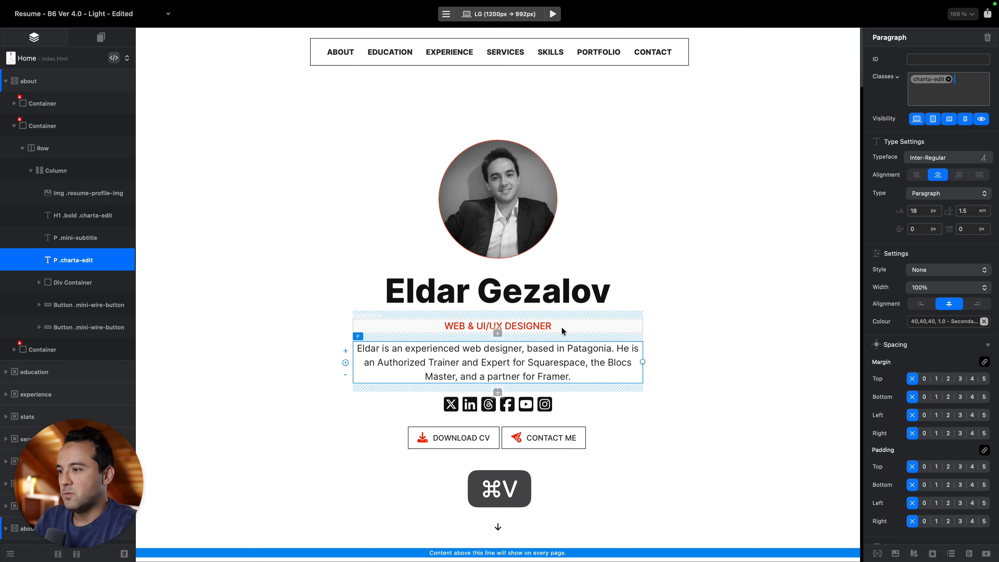
{"action": "left_click", "coordinate": [566, 327]}
{"action": "key", "text": "super+v"}
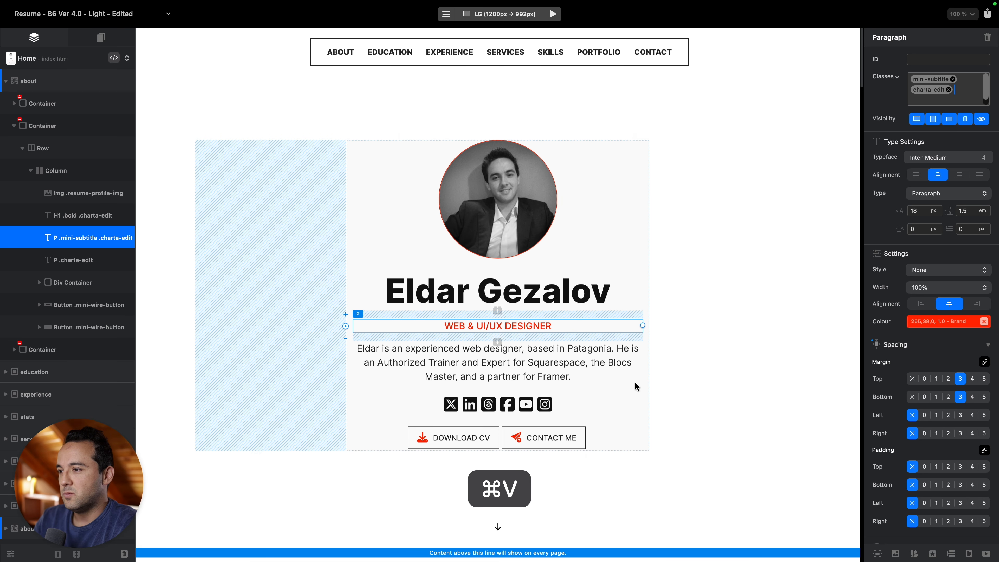
{"action": "scroll", "coordinate": [635, 383], "scroll_direction": "down", "scroll_amount": 8}
Paste charta-edit onto the first card's year heading and the second card's 2003 heading, title and description.
{"action": "left_click", "coordinate": [529, 341]}
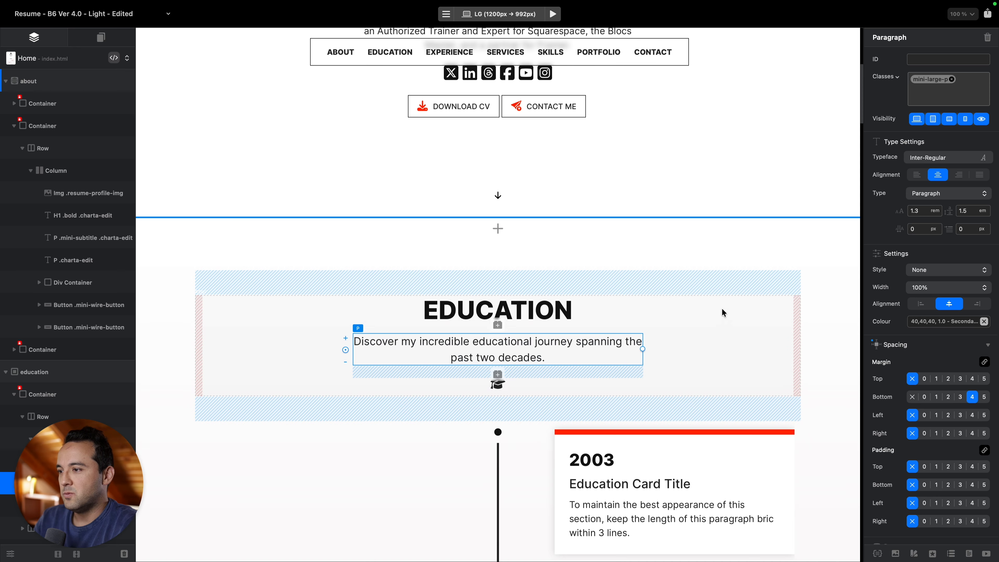
{"action": "scroll", "coordinate": [724, 313], "scroll_direction": "down", "scroll_amount": 5}
{"action": "left_click", "coordinate": [708, 270]}
{"action": "left_click", "coordinate": [970, 90]}
{"action": "key", "text": "super+v"}
{"action": "left_click", "coordinate": [719, 293]}
{"action": "left_click", "coordinate": [960, 90]}
{"action": "key", "text": "super+v"}
{"action": "left_click", "coordinate": [732, 322]}
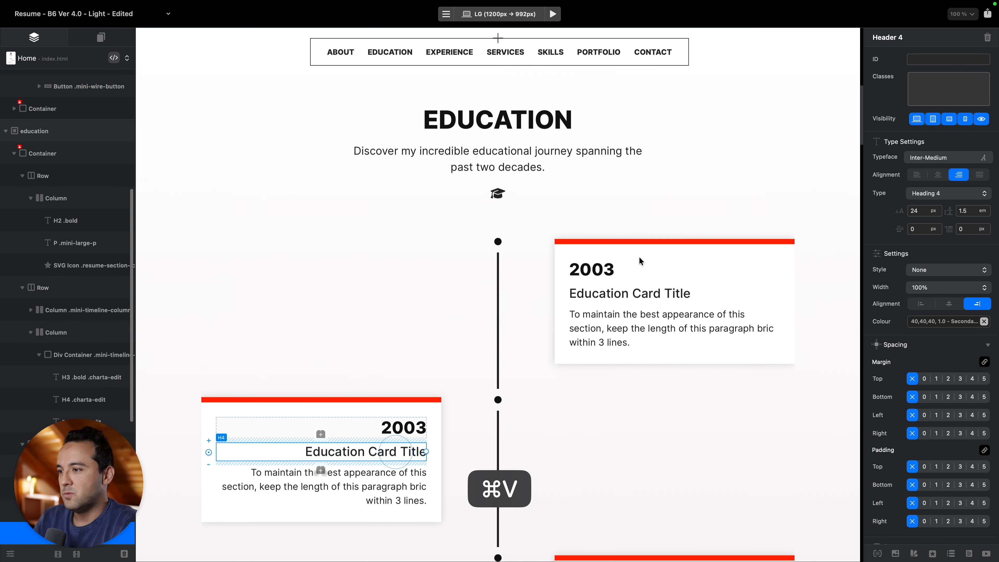
{"action": "left_click", "coordinate": [327, 487]}
{"action": "left_click", "coordinate": [947, 90]}
{"action": "key", "text": "super+v"}
Give the third Education card's 2003 heading, card title and description paragraph the charta-edit class.
{"action": "scroll", "coordinate": [665, 372], "scroll_direction": "down", "scroll_amount": 4}
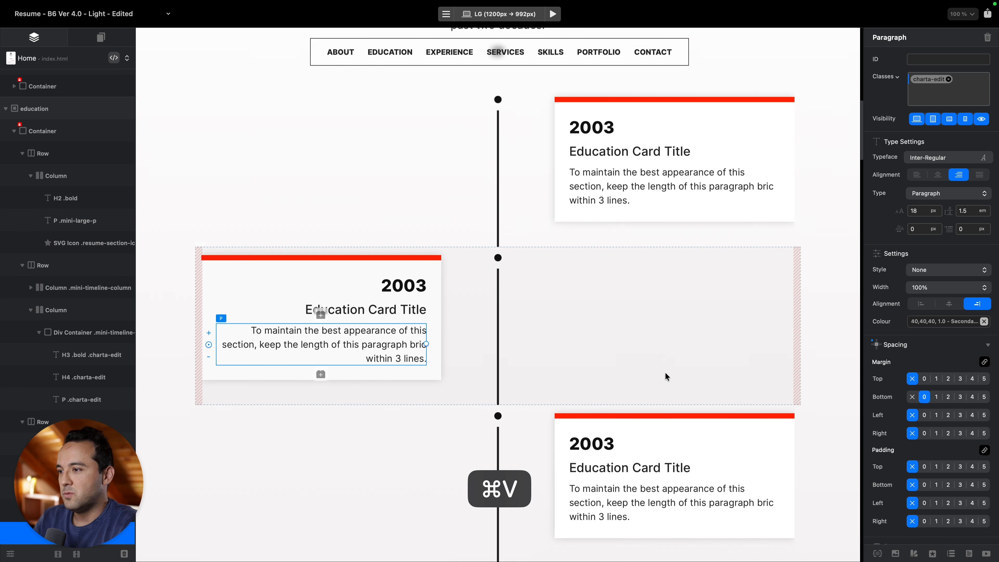
{"action": "left_click", "coordinate": [625, 420]}
{"action": "left_click", "coordinate": [957, 90]}
{"action": "key", "text": "super+v"}
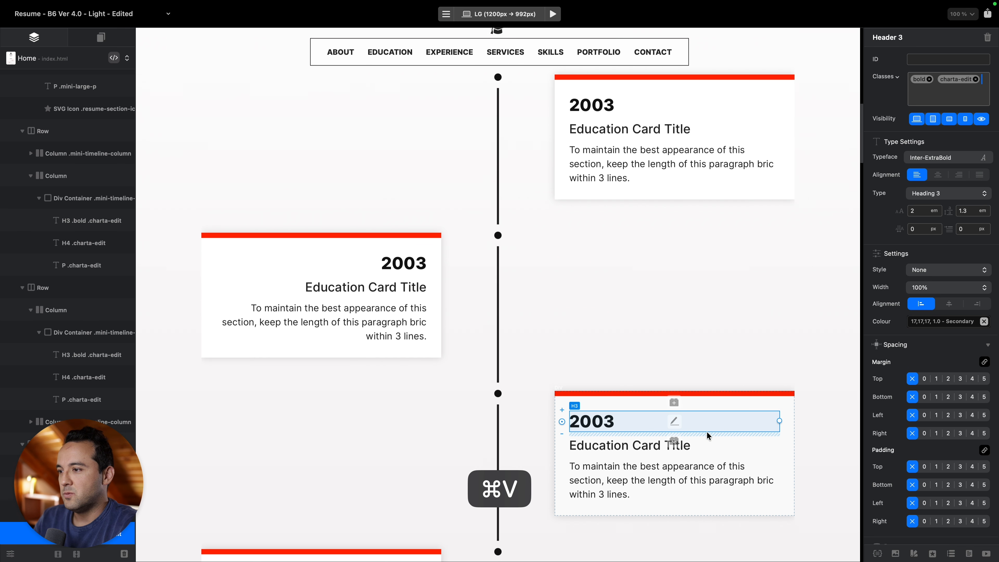
{"action": "left_click", "coordinate": [708, 444]}
{"action": "left_click", "coordinate": [970, 94]}
{"action": "key", "text": "super+v"}
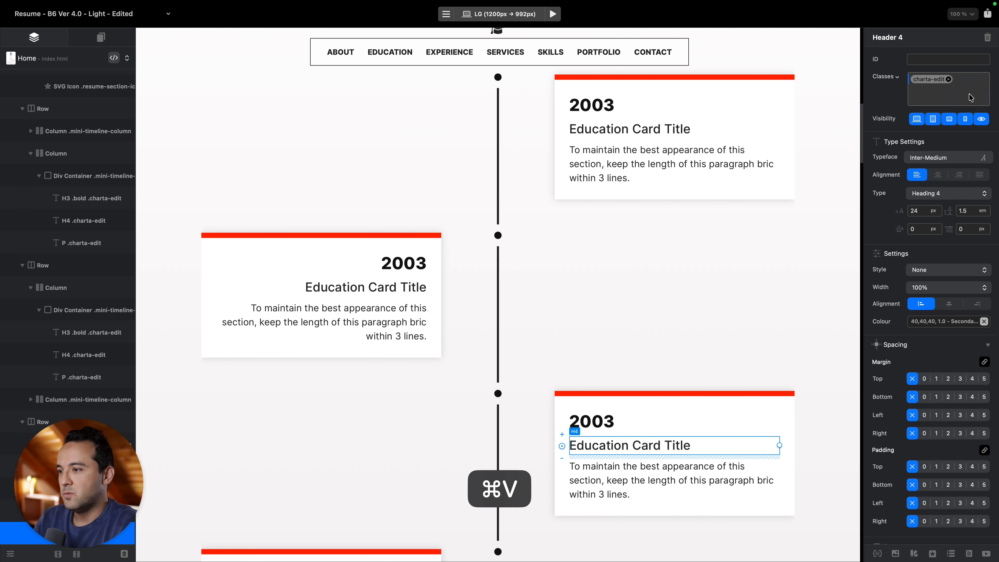
{"action": "left_click", "coordinate": [739, 468]}
{"action": "left_click", "coordinate": [959, 89]}
{"action": "key", "text": "super+v"}
Give the next Education card's 2003 year, card title and description paragraph the charta-edit class.
{"action": "scroll", "coordinate": [673, 284], "scroll_direction": "down", "scroll_amount": 2}
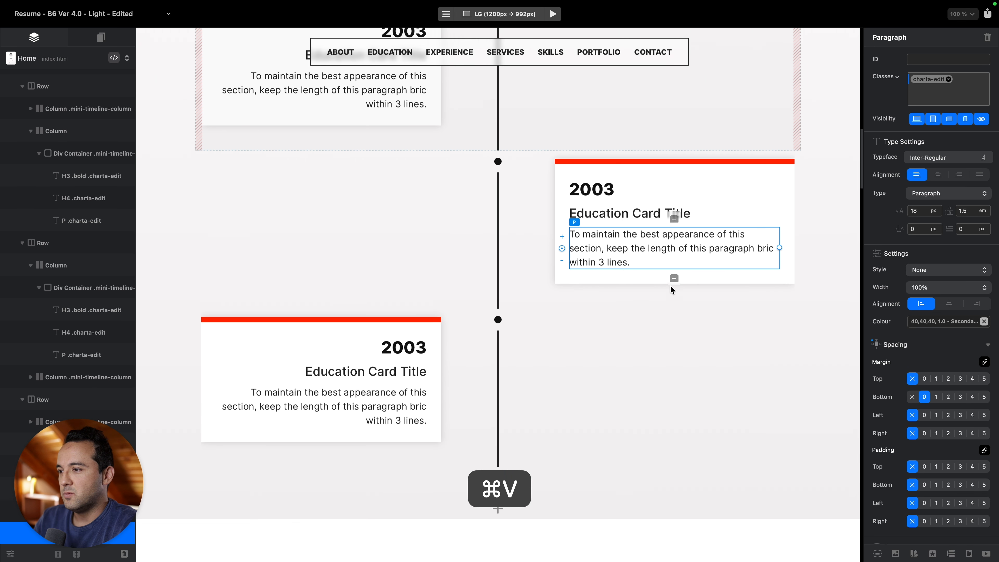
{"action": "left_click", "coordinate": [421, 347]}
{"action": "key", "text": "super+v"}
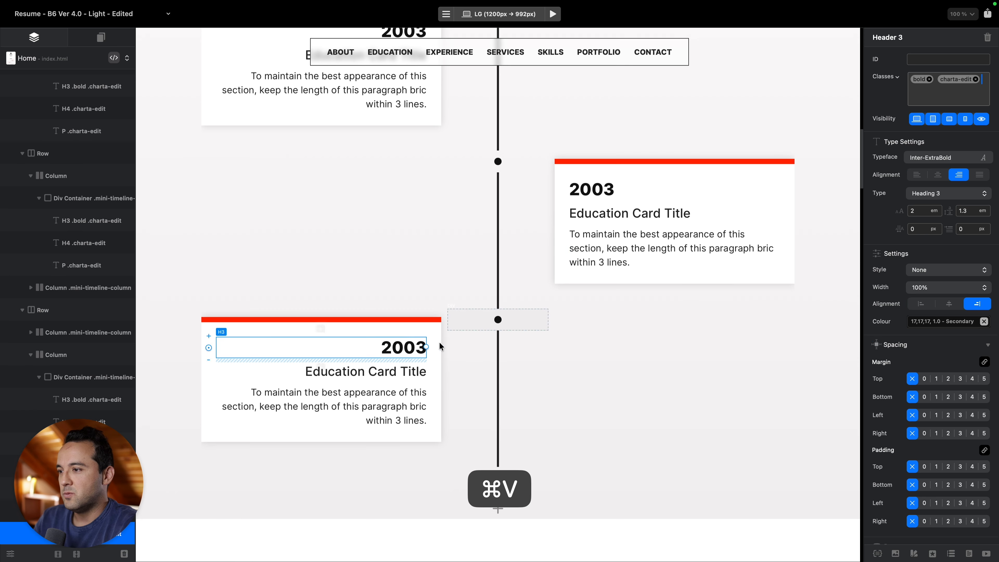
{"action": "left_click", "coordinate": [405, 366]}
{"action": "key", "text": "super+v"}
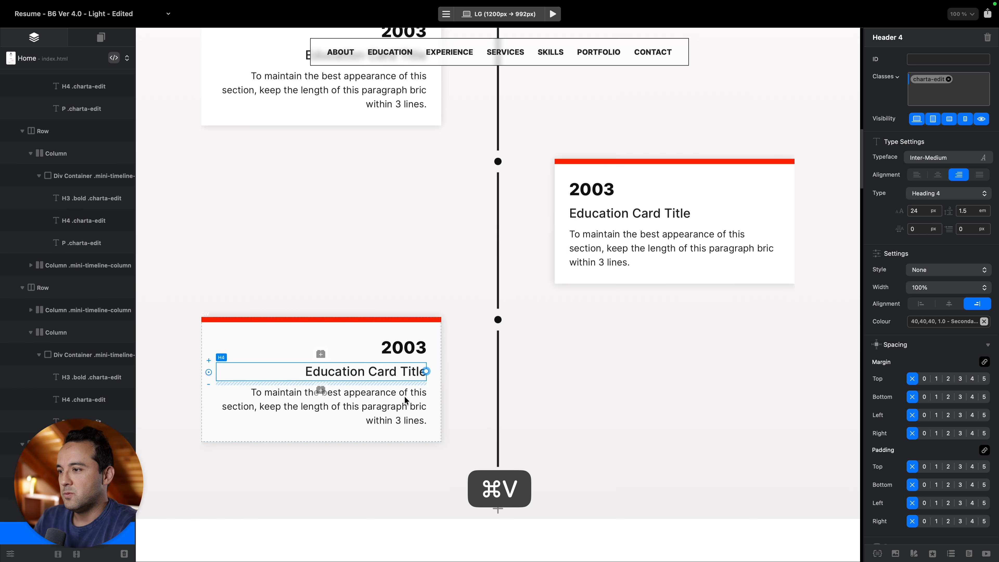
{"action": "left_click", "coordinate": [319, 389]}
{"action": "key", "text": "super+v"}
{"action": "scroll", "coordinate": [684, 290], "scroll_direction": "down", "scroll_amount": 10}
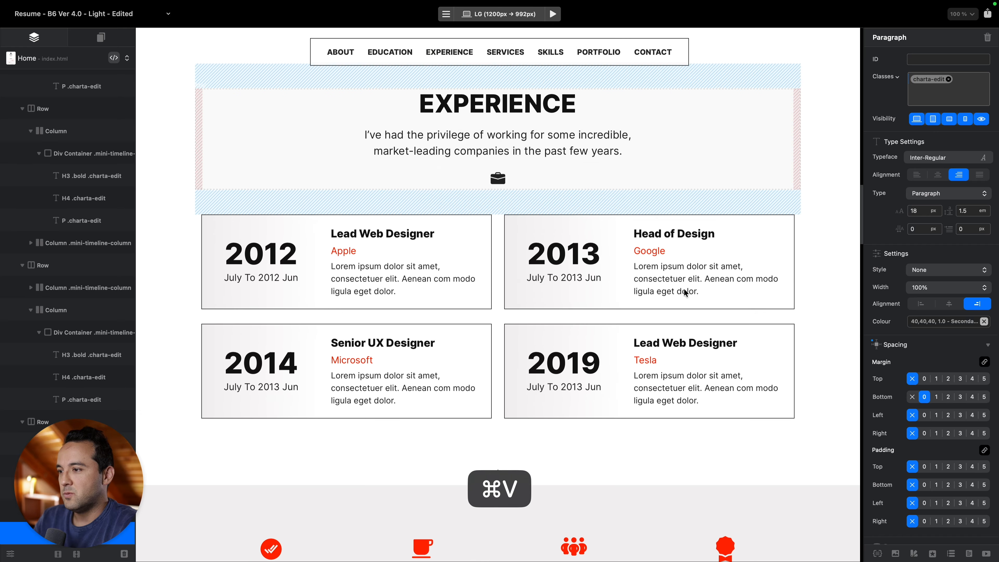
{"action": "scroll", "coordinate": [573, 127], "scroll_direction": "up", "scroll_amount": 1}
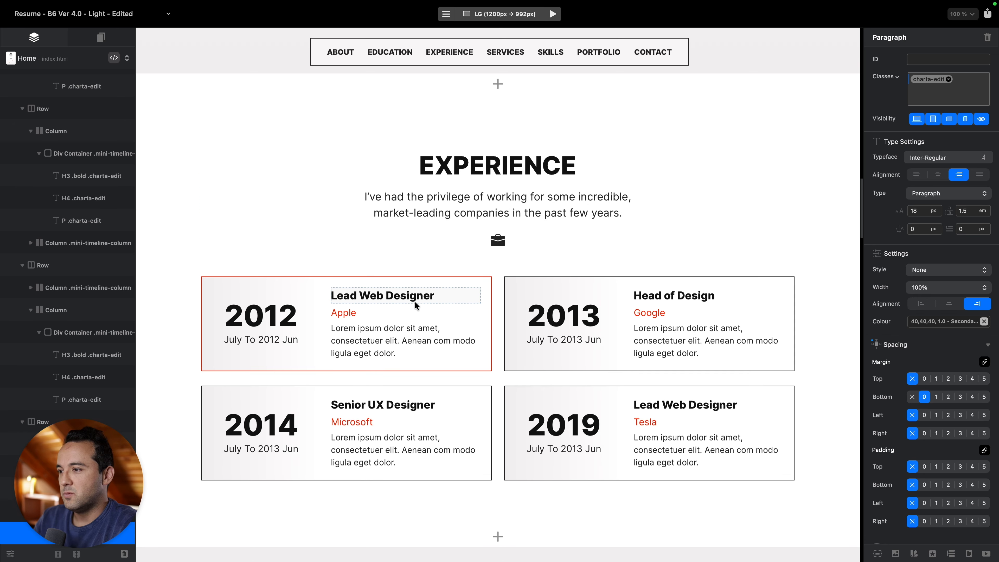
Paste the charta-edit class onto the Contact section's Telephone, Email and Location texts.
{"action": "scroll", "coordinate": [414, 302], "scroll_direction": "down", "scroll_amount": 20}
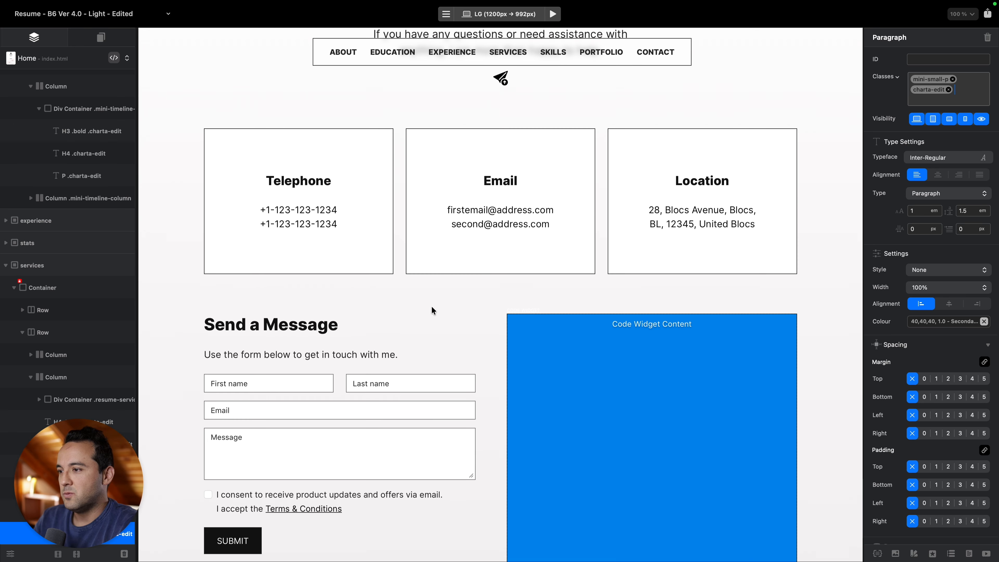
{"action": "left_click", "coordinate": [308, 217]}
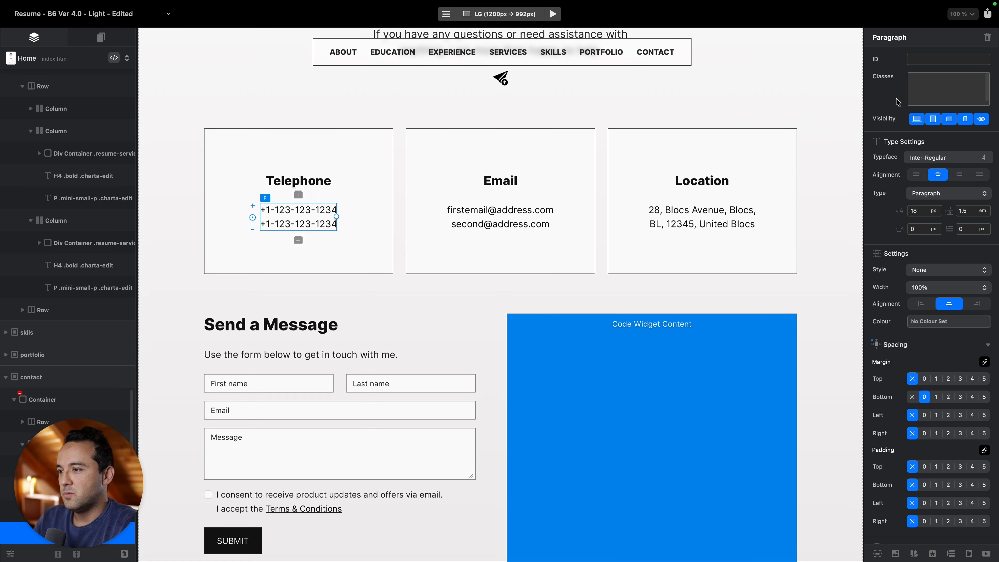
{"action": "left_click", "coordinate": [955, 87]}
{"action": "type", "text": "charta-edit"}
{"action": "left_click", "coordinate": [541, 217]}
{"action": "type", "text": "charta-edit"}
{"action": "left_click", "coordinate": [719, 218]}
{"action": "key", "text": "super+v"}
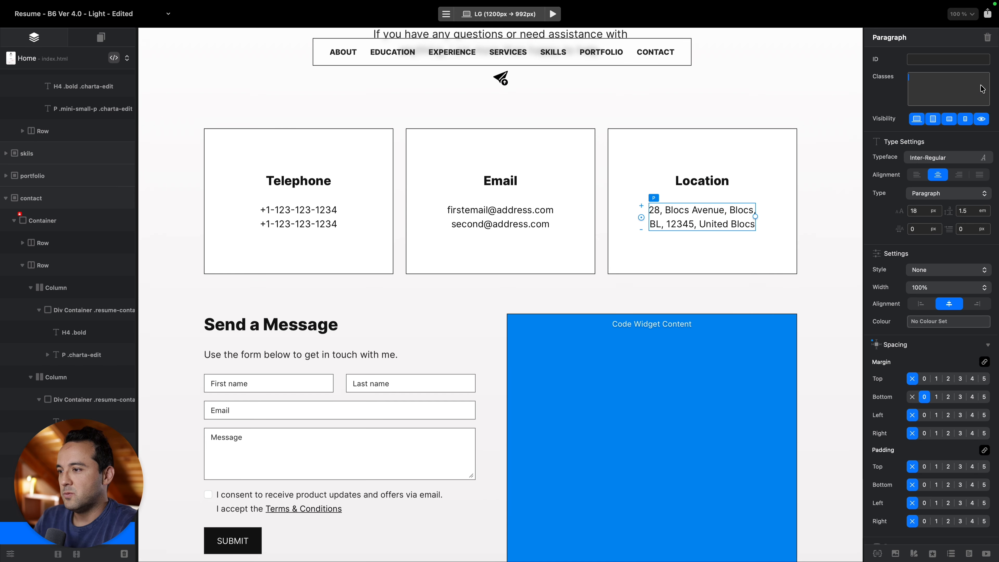
Give the WEB & UI/UX DESIGNER subtitle charta-edit, then bring up Export Settings with ⇧⌘E.
{"action": "scroll", "coordinate": [613, 248], "scroll_direction": "down", "scroll_amount": 6}
{"action": "left_click", "coordinate": [538, 440]}
{"action": "type", "text": "charta-edit"}
{"action": "scroll", "coordinate": [580, 327], "scroll_direction": "up", "scroll_amount": 20}
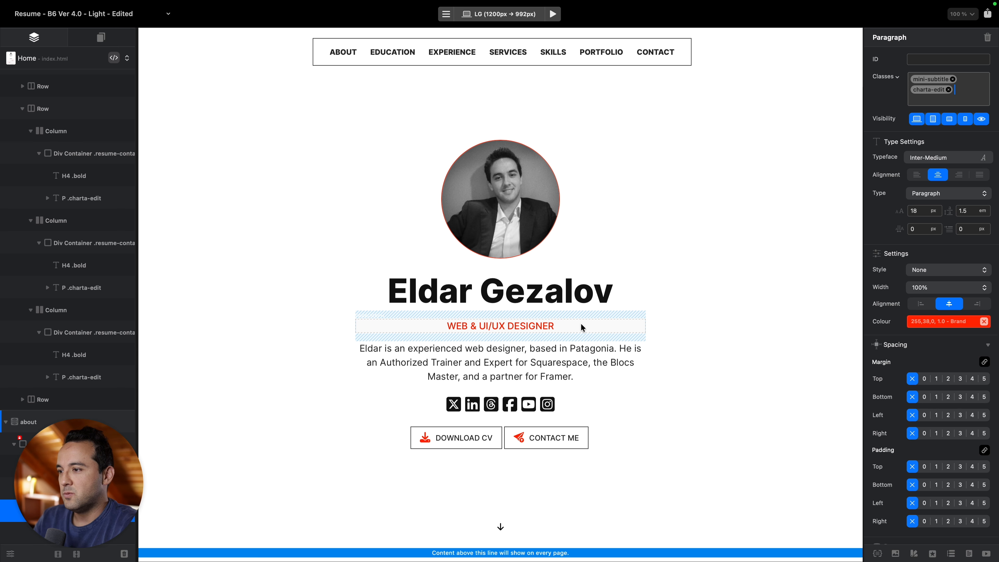
{"action": "key", "text": "super+shift+e"}
Export the Resume project to the Desktop.
{"action": "key", "text": "Return"}
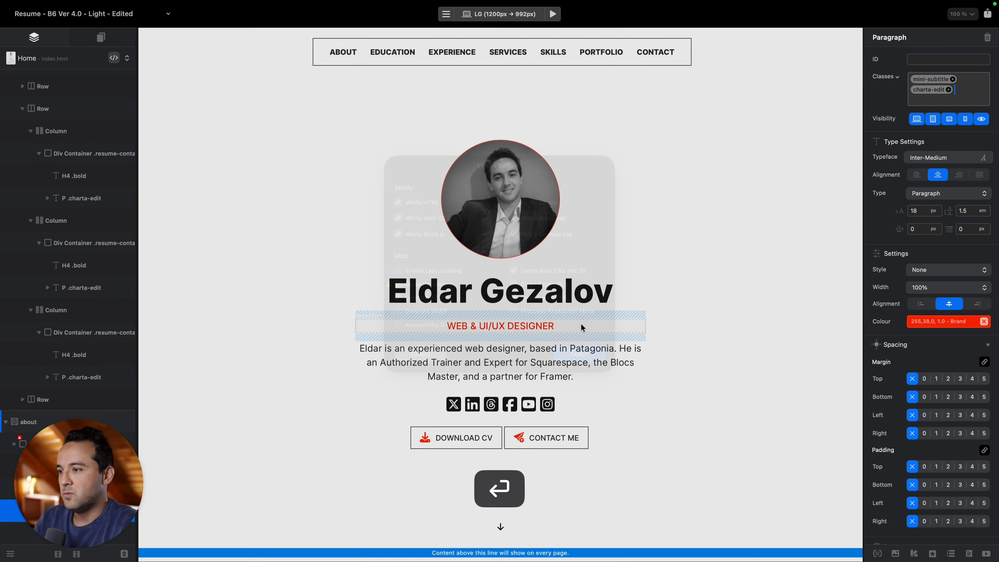
{"action": "left_click", "coordinate": [312, 163]}
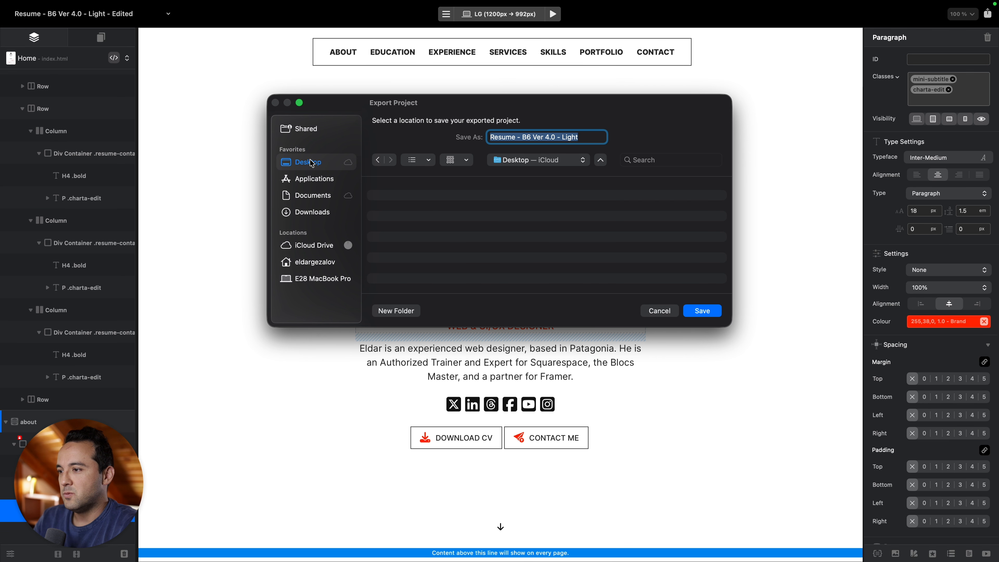
{"action": "key", "text": "Return"}
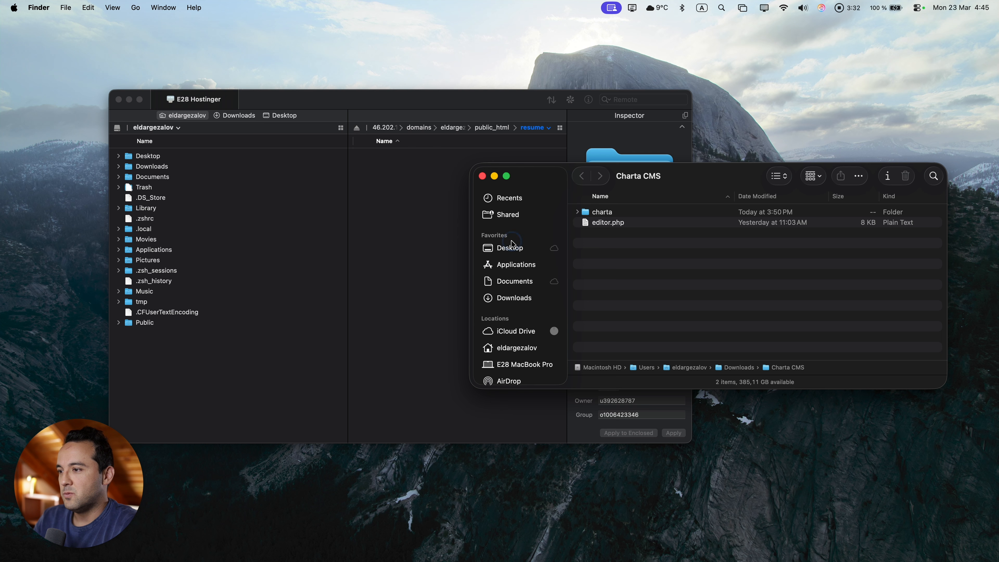
Upload the seven exported files from the Resume - B6 Ver 4.0 - Light folder into the remote resume folder.
{"action": "left_click", "coordinate": [512, 244]}
{"action": "double_click", "coordinate": [636, 213]}
{"action": "left_click_drag", "start_coordinate": [663, 287], "coordinate": [587, 185]}
{"action": "left_click_drag", "start_coordinate": [627, 248], "coordinate": [412, 252]}
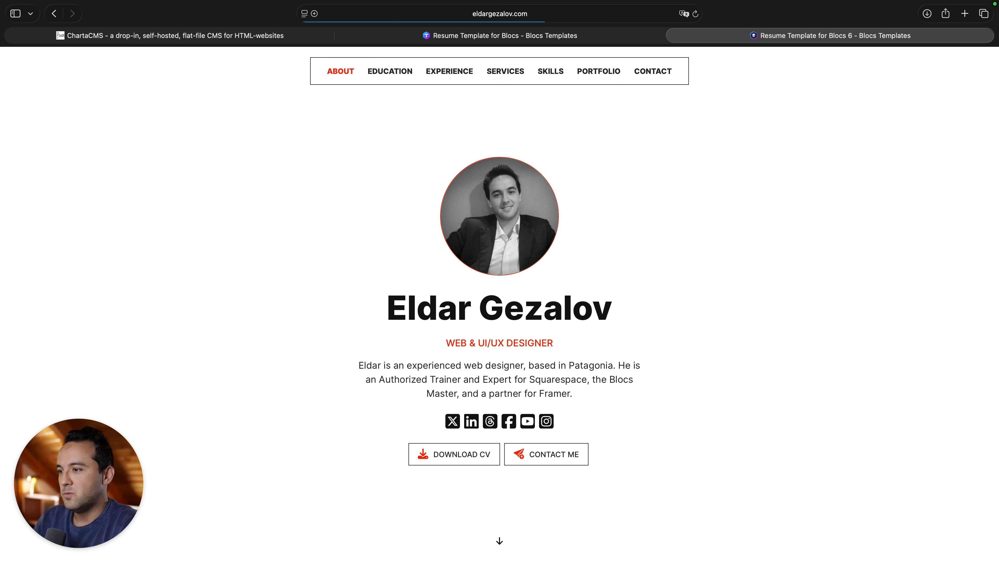
{"action": "scroll", "coordinate": [703, 99], "scroll_direction": "down", "scroll_amount": 20}
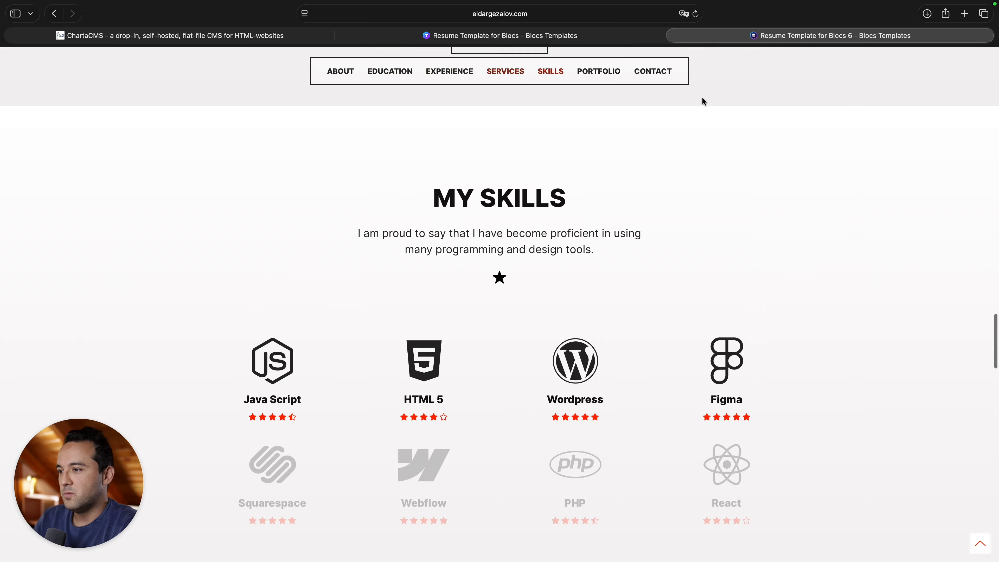
Scroll through the live resume site, then switch back to the Finder and Transmit desktop.
{"action": "scroll", "coordinate": [703, 101], "scroll_direction": "down", "scroll_amount": 5}
{"action": "scroll", "coordinate": [703, 101], "scroll_direction": "up", "scroll_amount": 15}
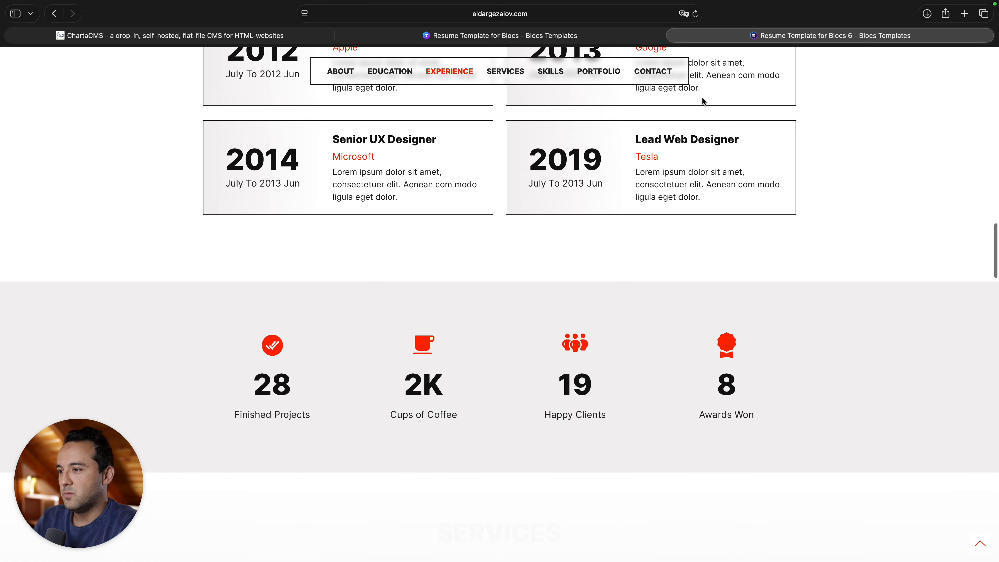
{"action": "scroll", "coordinate": [703, 101], "scroll_direction": "up", "scroll_amount": 15}
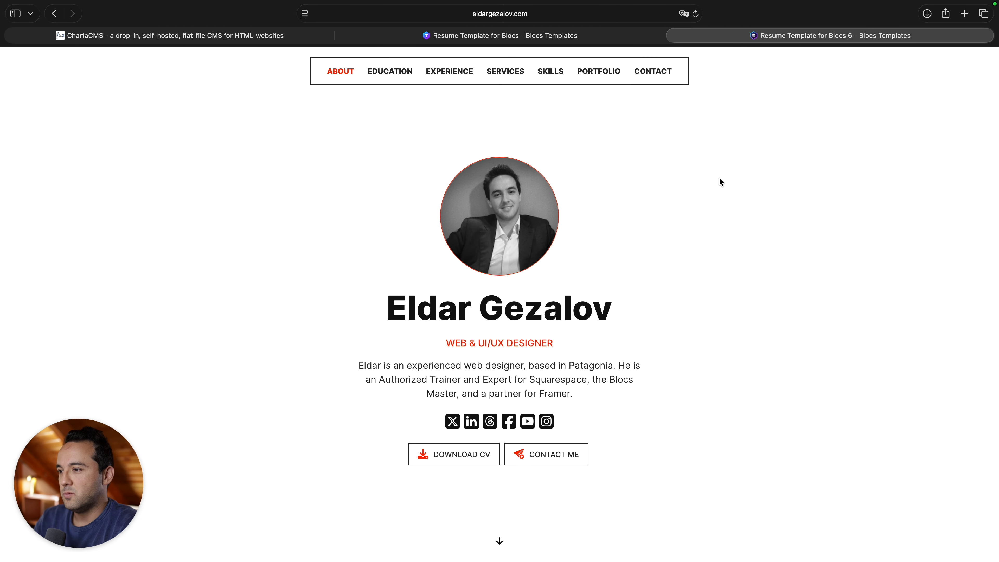
{"action": "scroll", "coordinate": [537, 328], "scroll_direction": "down", "scroll_amount": 10}
{"action": "scroll", "coordinate": [538, 330], "scroll_direction": "up", "scroll_amount": 15}
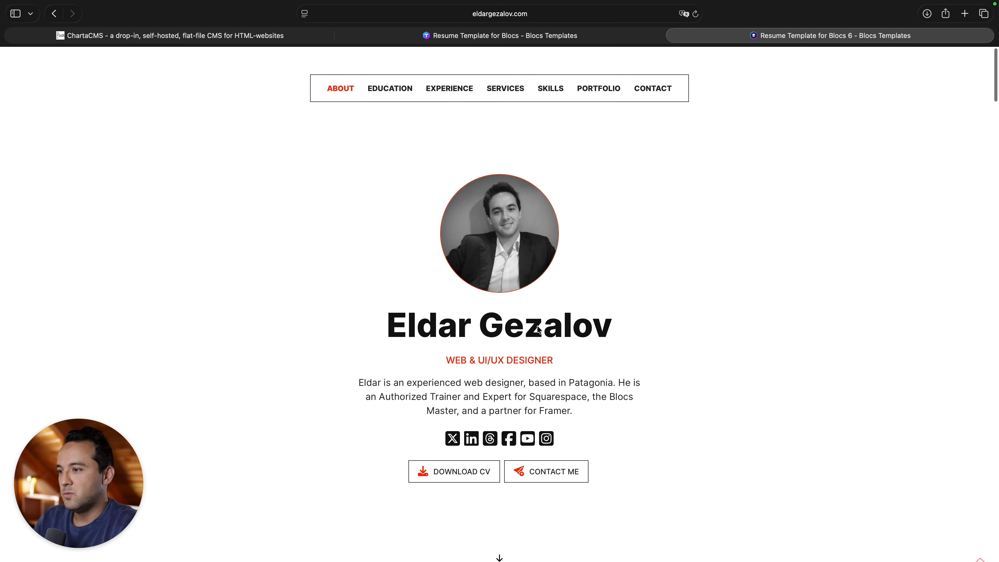
{"action": "key", "text": "ctrl+Left"}
{"action": "key", "text": "ctrl+Left"}
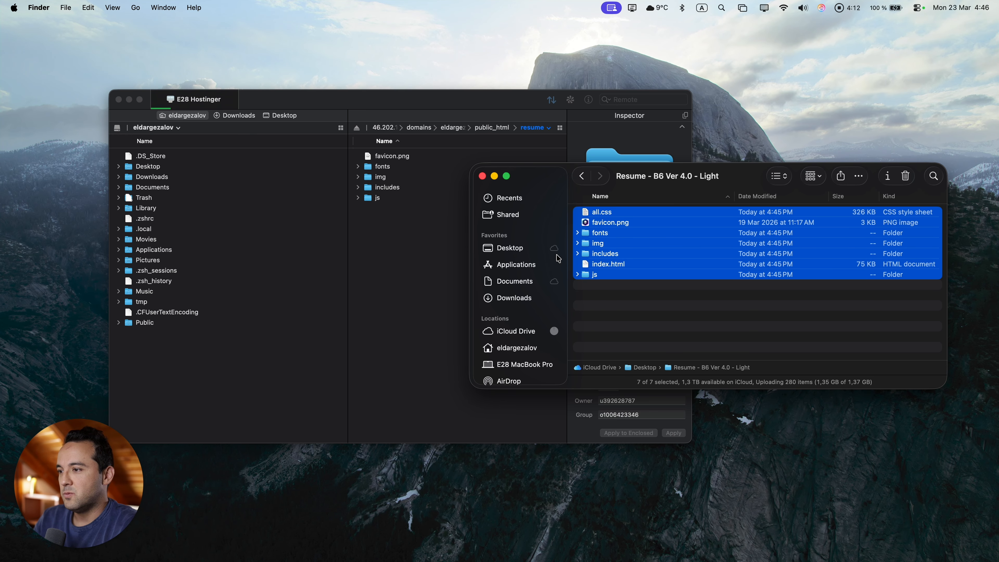
Upload the charta folder and editor.php from Downloads > Charta CMS into the remote resume folder.
{"action": "left_click", "coordinate": [533, 301]}
{"action": "double_click", "coordinate": [629, 212]}
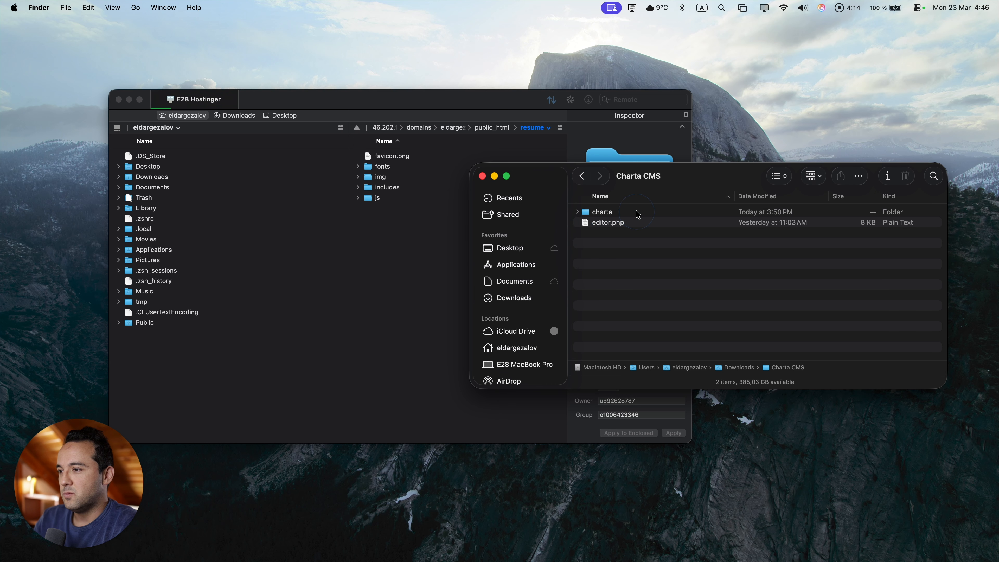
{"action": "key", "text": "cmd+a"}
{"action": "left_click_drag", "start_coordinate": [703, 182], "coordinate": [725, 337]}
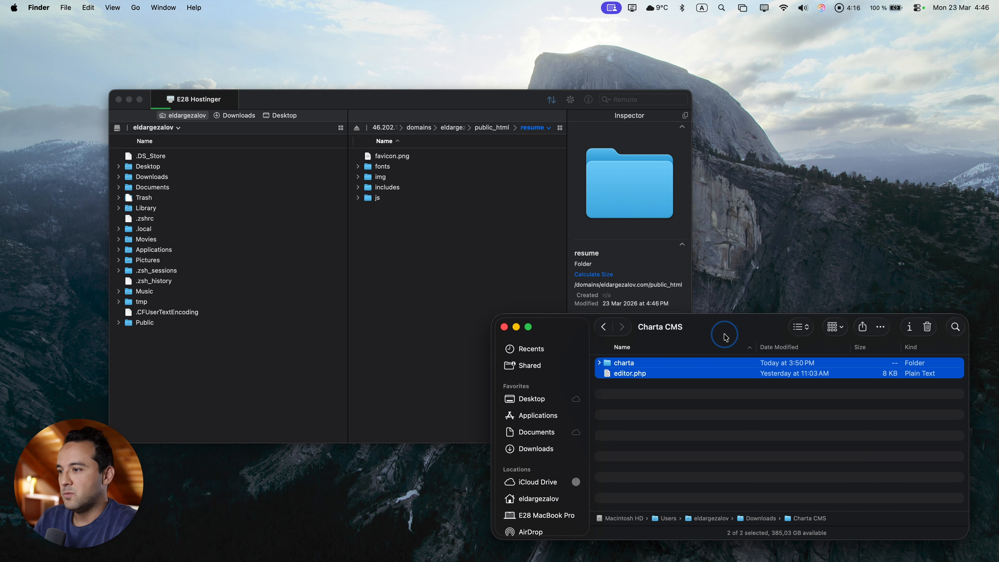
{"action": "left_click_drag", "start_coordinate": [766, 404], "coordinate": [427, 318]}
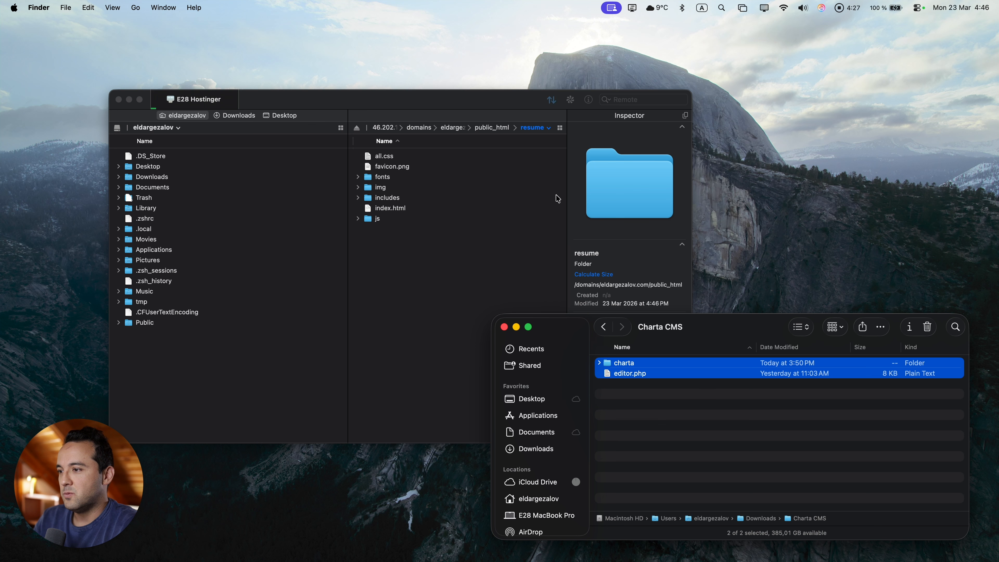
Check upload progress in Transmit's Activity, then close the Charta CMS Finder window.
{"action": "left_click", "coordinate": [553, 106]}
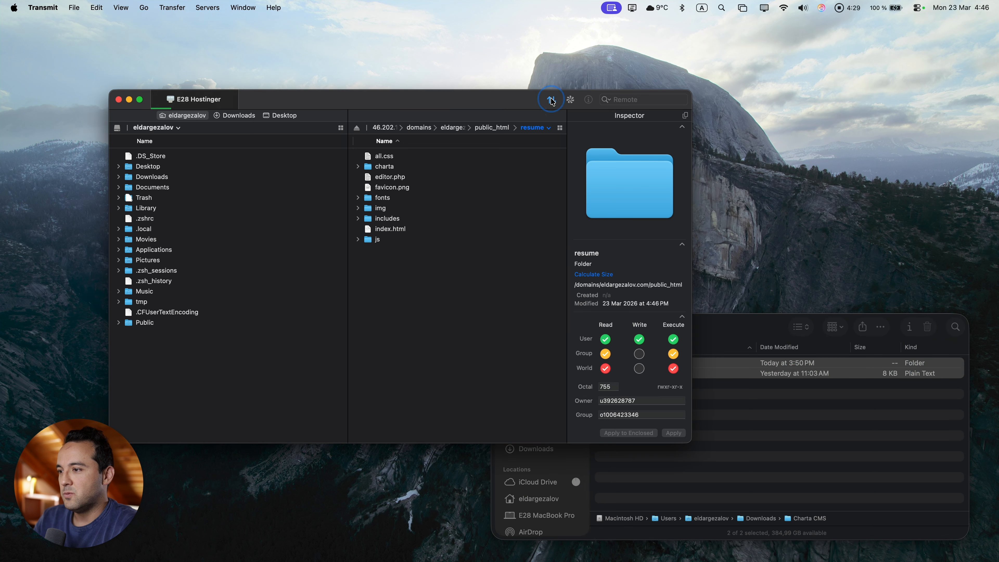
{"action": "left_click", "coordinate": [551, 100]}
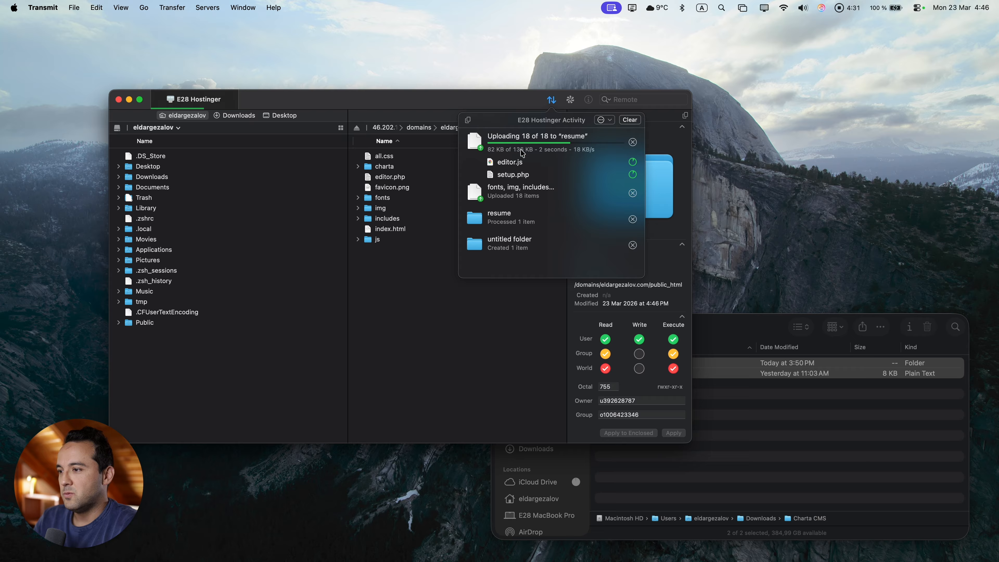
{"action": "left_click", "coordinate": [801, 467]}
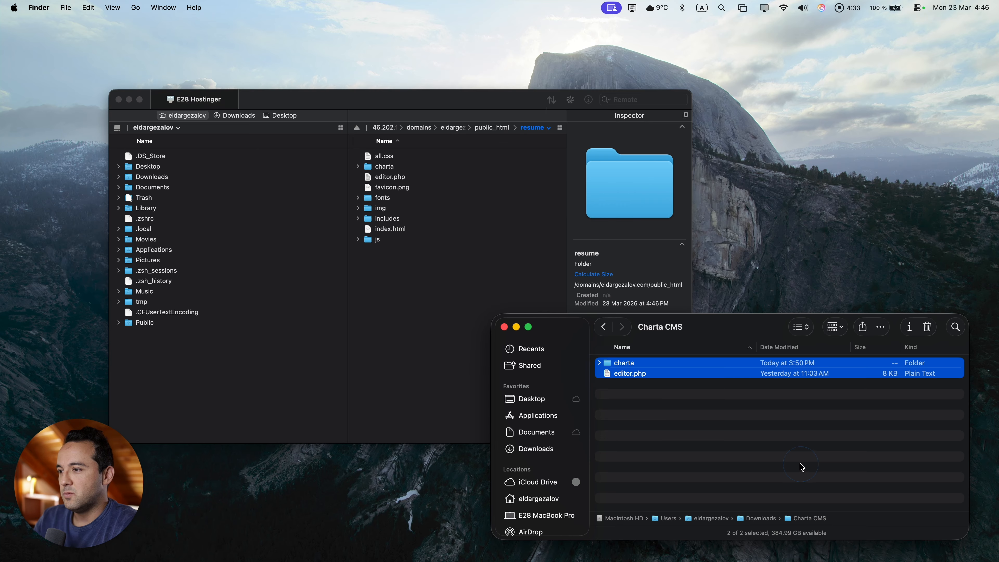
{"action": "left_click", "coordinate": [504, 327]}
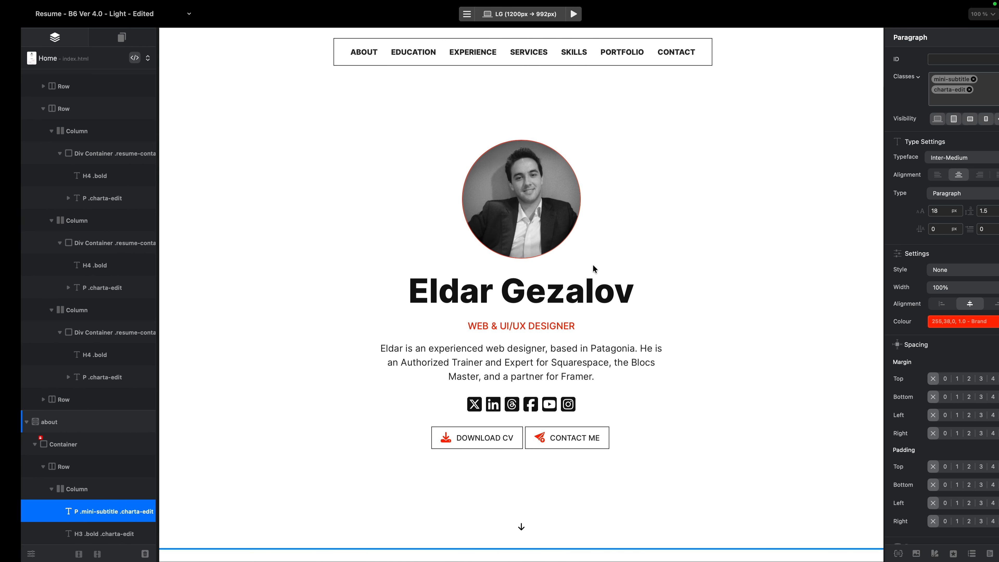
Load editor.php on the resume site's address to reach the Charta CMS setup page.
{"action": "left_click", "coordinate": [578, 18]}
{"action": "type", "text": "edit"}
{"action": "type", "text": "or.php"}
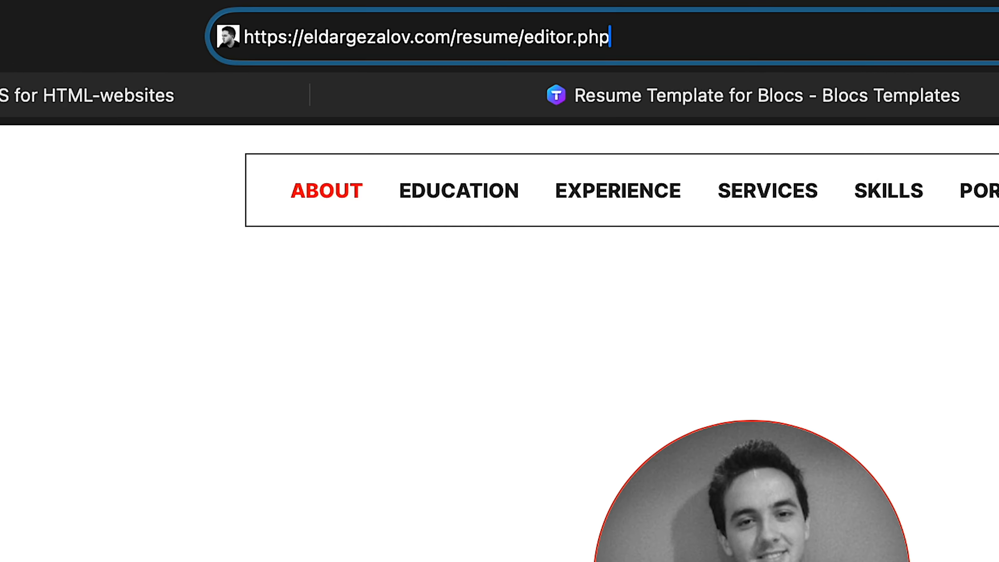
{"action": "key", "text": "Return"}
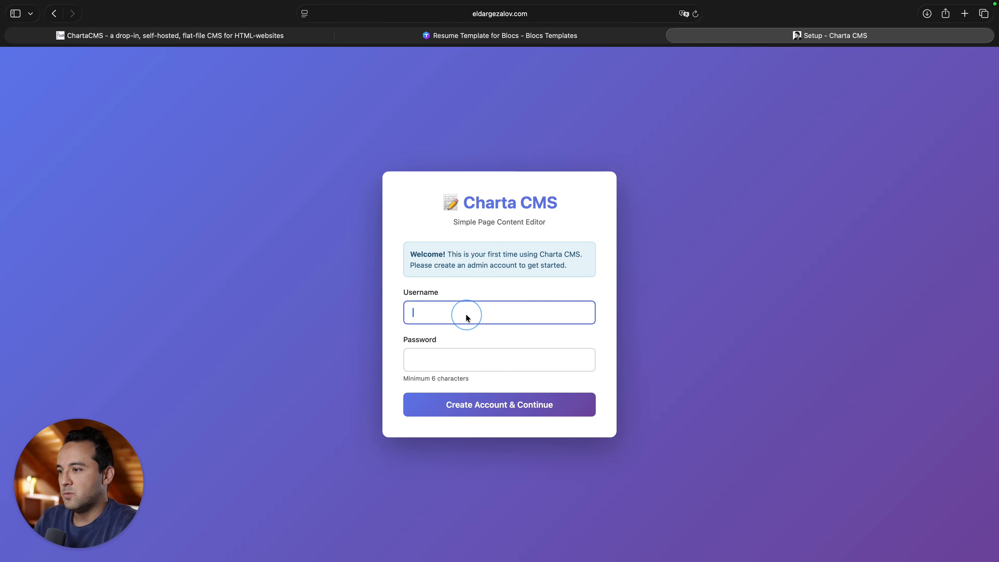
Create the Charta CMS admin account with a username and password.
{"action": "type", "text": "eldar"}
{"action": "key", "text": "Tab"}
{"action": "type", "text": "••••••••••"}
{"action": "left_click", "coordinate": [500, 405]}
Log in with the new admin credentials and decline Safari's password update prompt.
{"action": "left_click", "coordinate": [492, 292]}
{"action": "type", "text": "eldar"}
{"action": "key", "text": "Escape"}
{"action": "left_click", "coordinate": [503, 345]}
{"action": "type", "text": "••••••••••"}
{"action": "key", "text": "Return"}
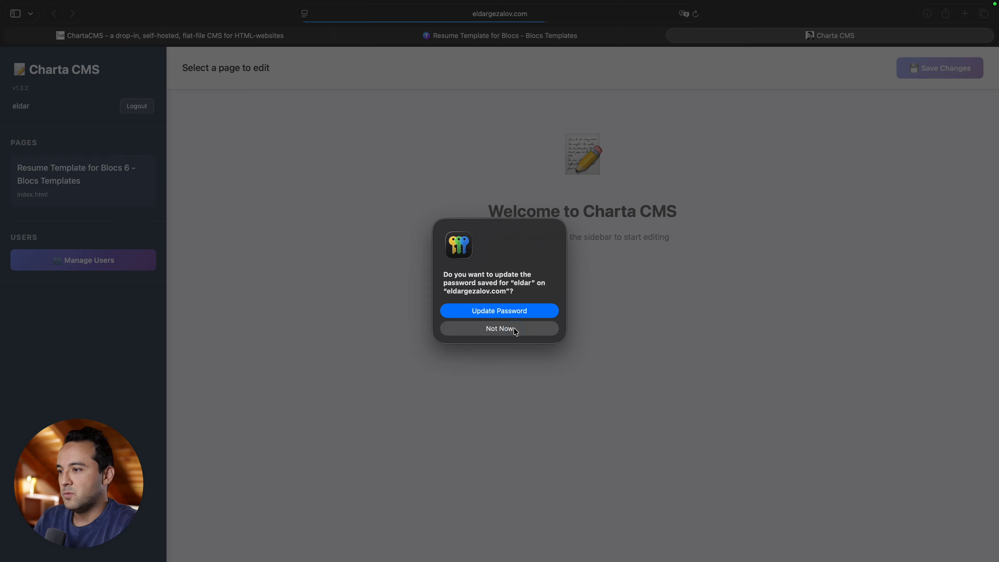
{"action": "left_click", "coordinate": [514, 328]}
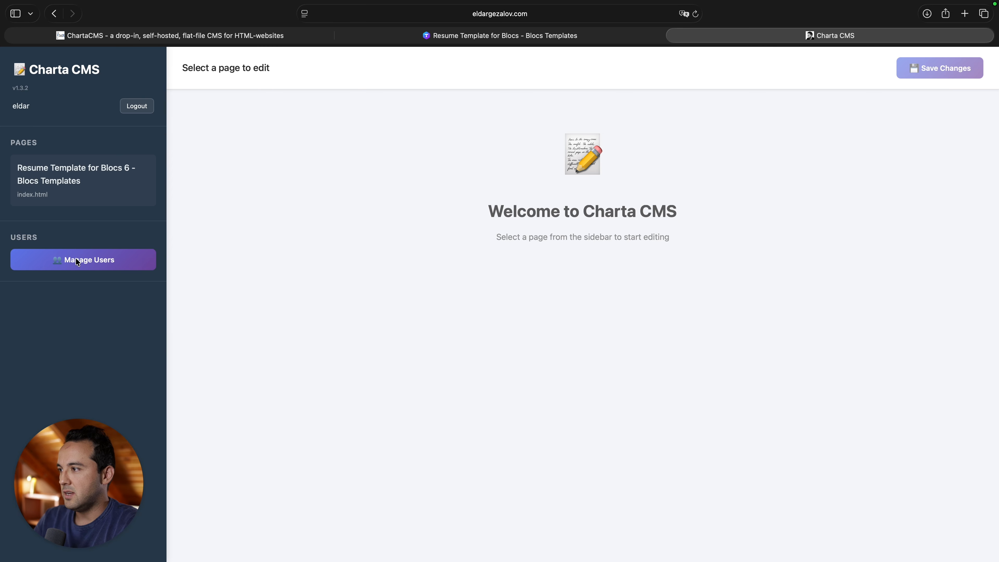
Glance at Manage Users, then open the Resume Template page's index.html and scroll through it.
{"action": "left_click", "coordinate": [75, 267]}
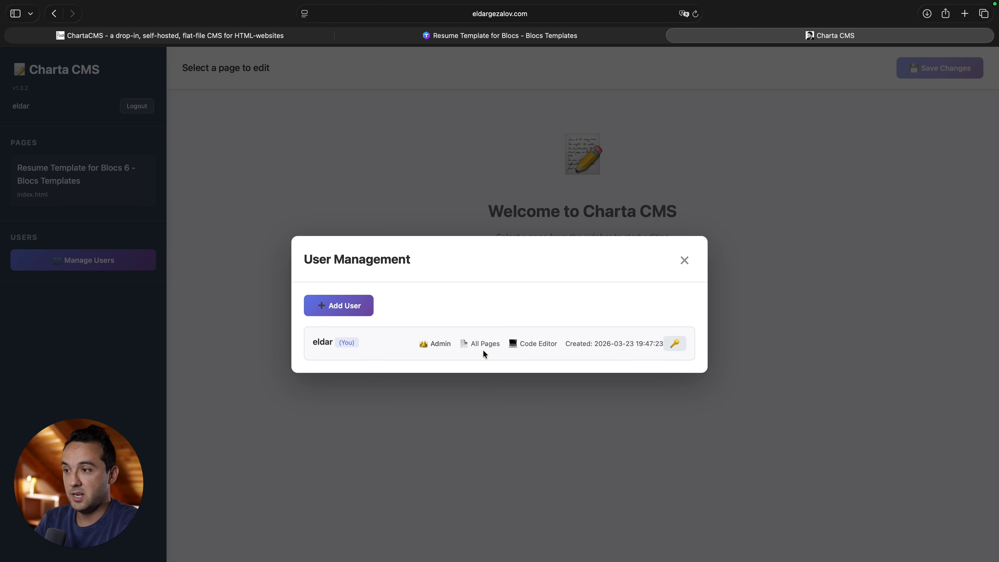
{"action": "left_click", "coordinate": [688, 261]}
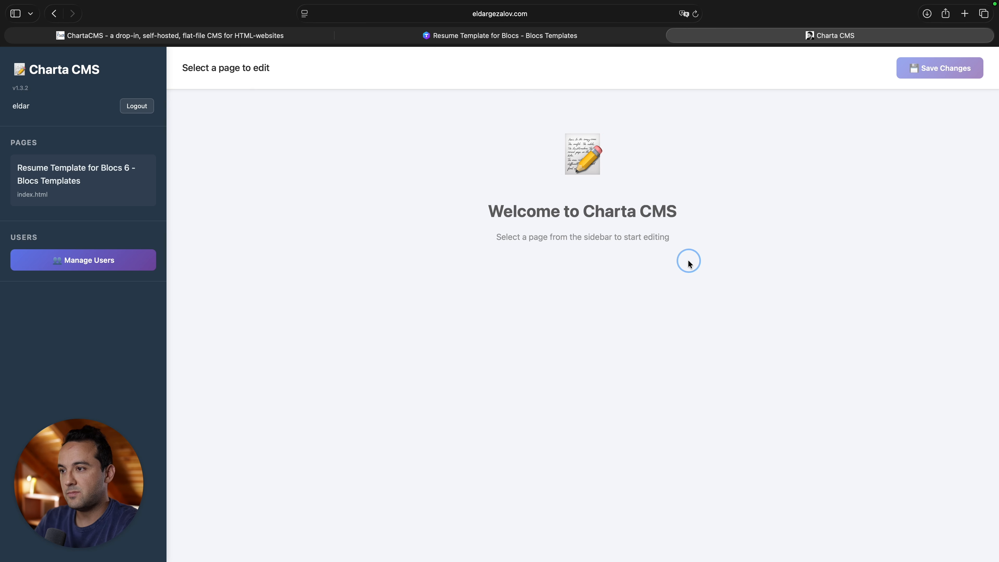
{"action": "left_click", "coordinate": [62, 176]}
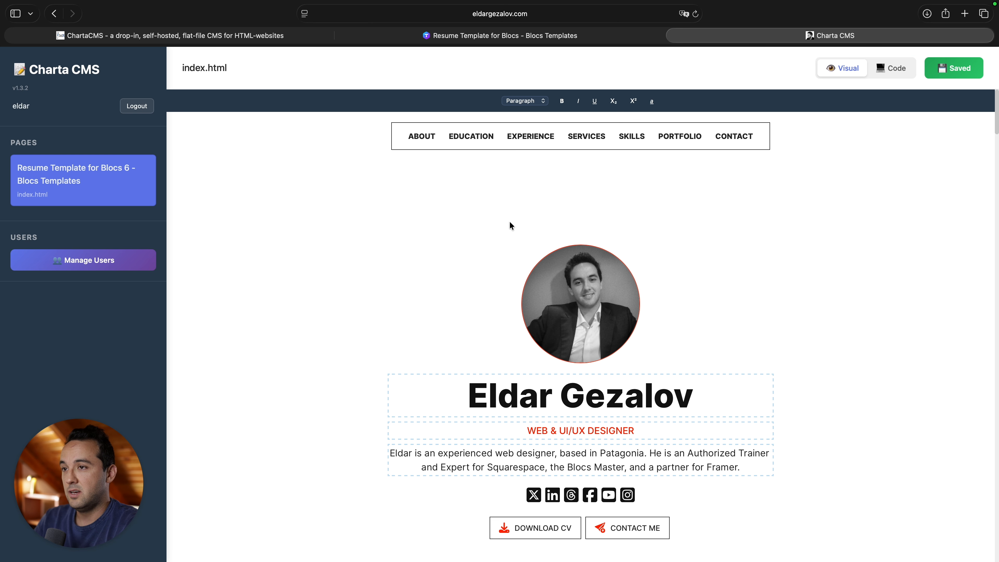
{"action": "scroll", "coordinate": [510, 221], "scroll_direction": "down", "scroll_amount": 4}
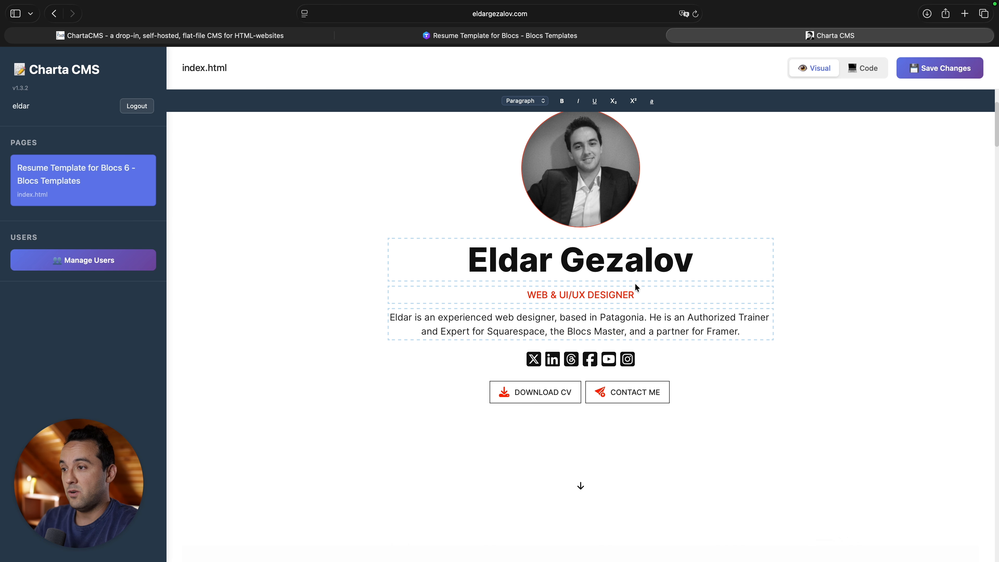
{"action": "scroll", "coordinate": [646, 332], "scroll_direction": "down", "scroll_amount": 15}
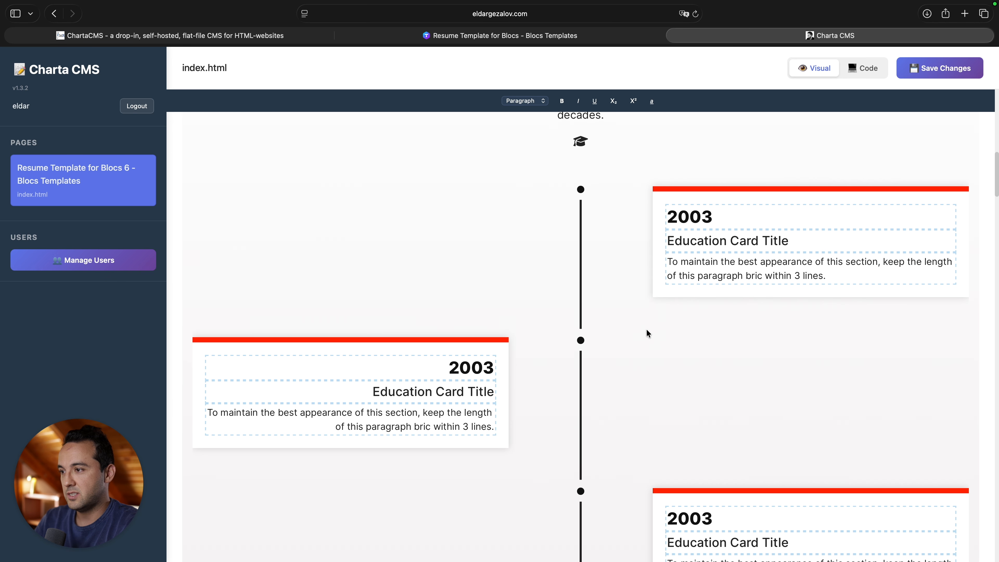
{"action": "scroll", "coordinate": [648, 333], "scroll_direction": "down", "scroll_amount": 10}
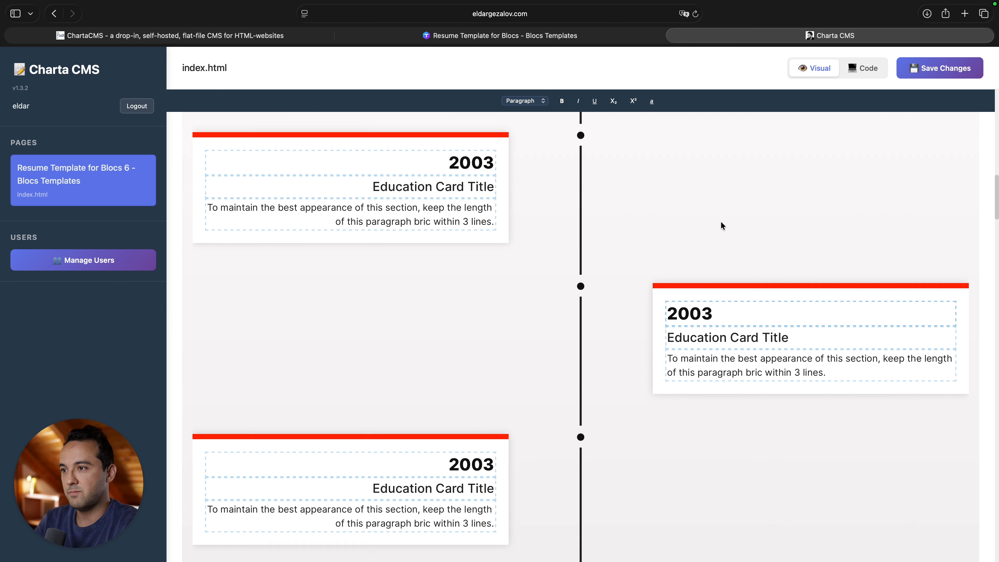
{"action": "scroll", "coordinate": [723, 226], "scroll_direction": "up", "scroll_amount": 20}
{"action": "scroll", "coordinate": [557, 307], "scroll_direction": "down", "scroll_amount": 2}
Replace the name heading with a new name, fixing its last letter.
{"action": "triple_click", "coordinate": [602, 321]}
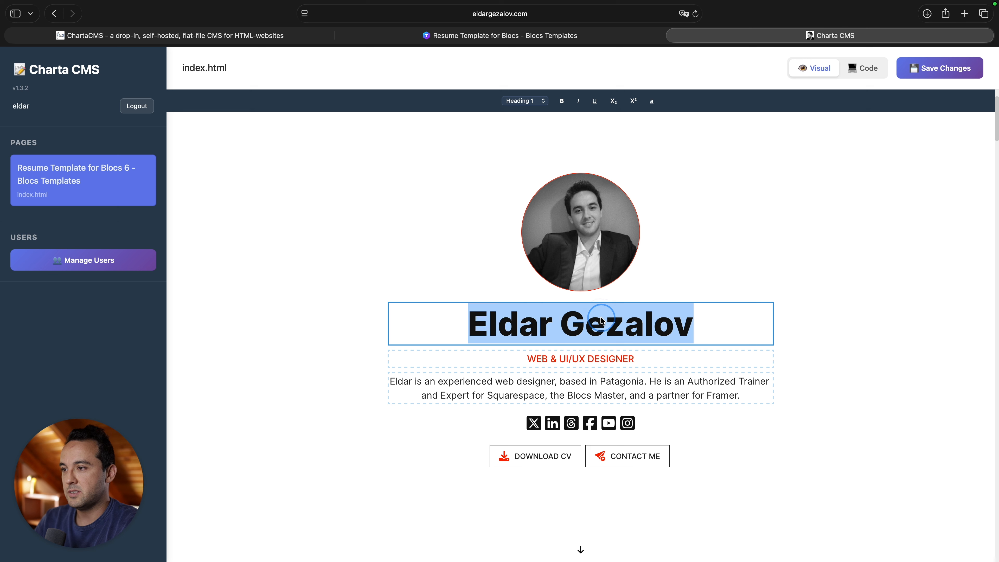
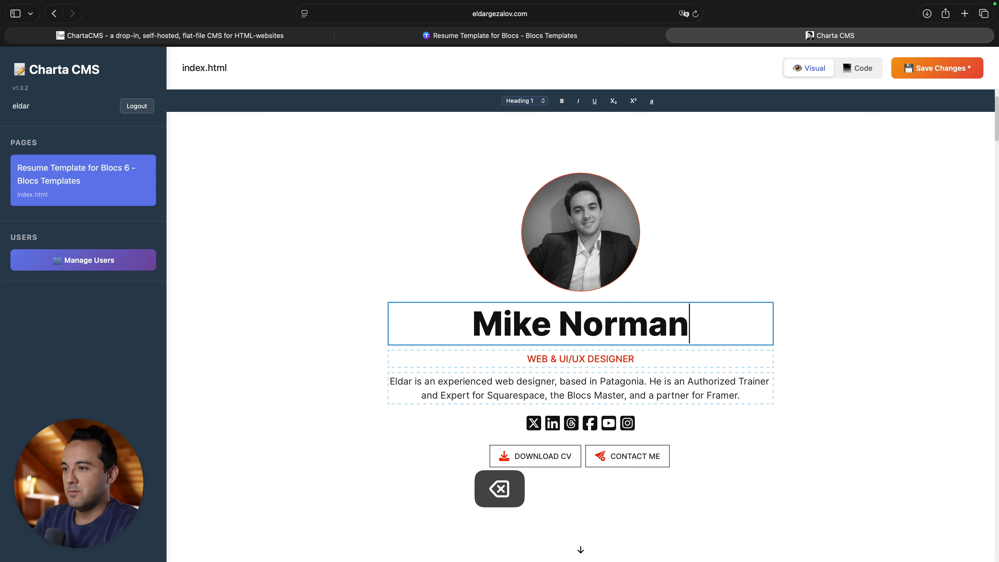
Change the subtitle to SOMEBODY ELSE, briefly making SOMEBODY italic and reverting it.
{"action": "triple_click", "coordinate": [632, 359]}
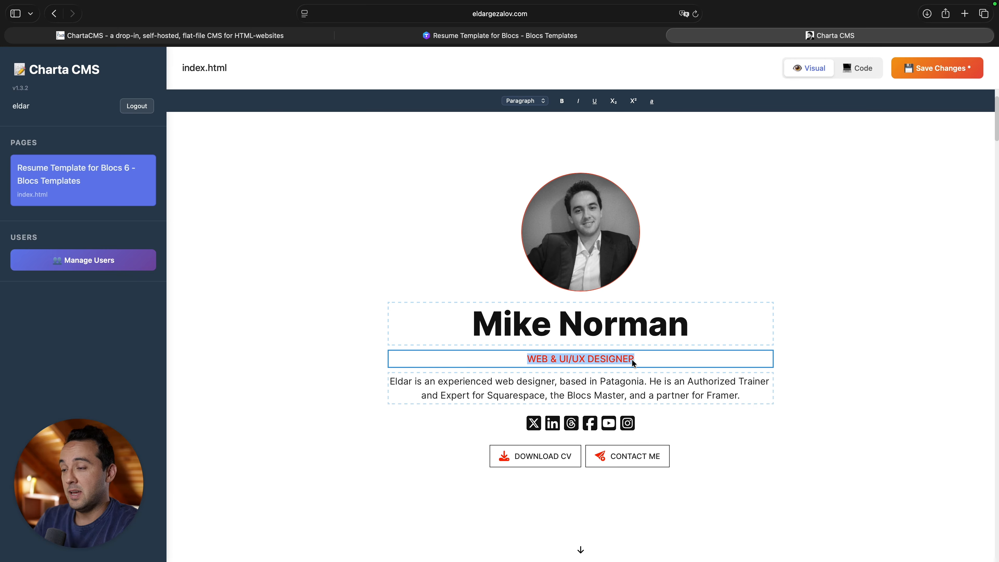
{"action": "type", "text": "SOMEBODY ELSE"}
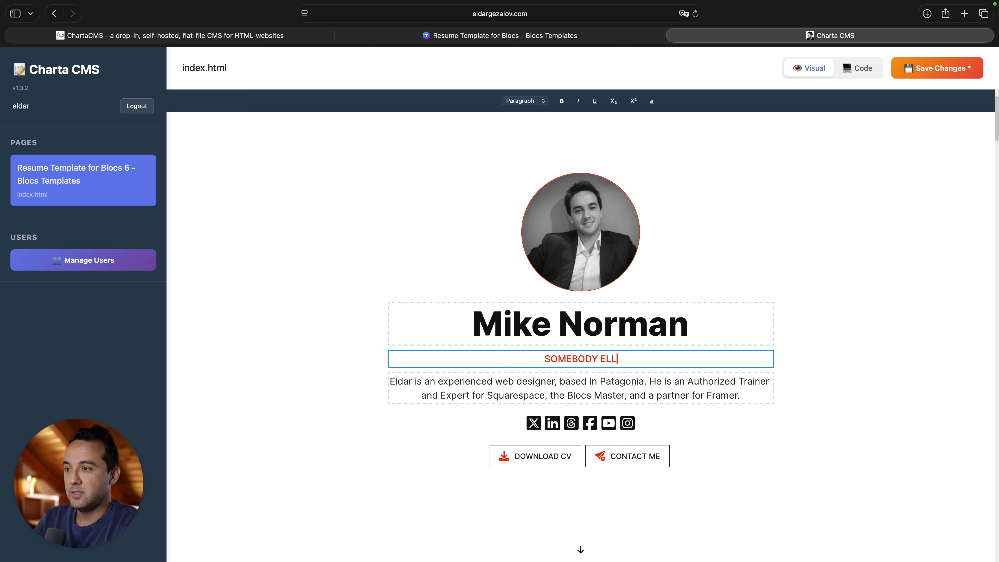
{"action": "key", "text": "BackSpace"}
{"action": "key", "text": "BackSpace"}
{"action": "type", "text": "SE"}
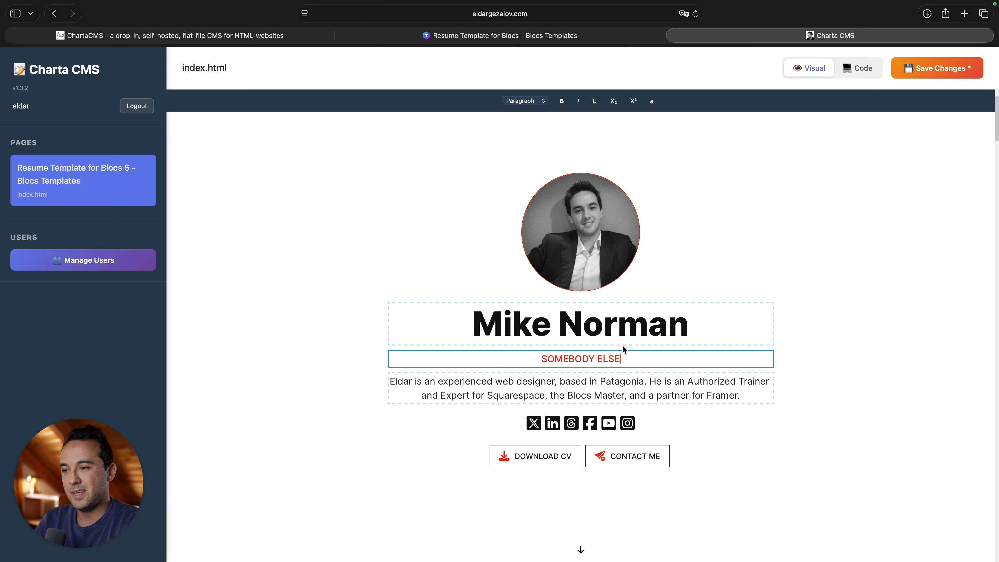
{"action": "double_click", "coordinate": [569, 358]}
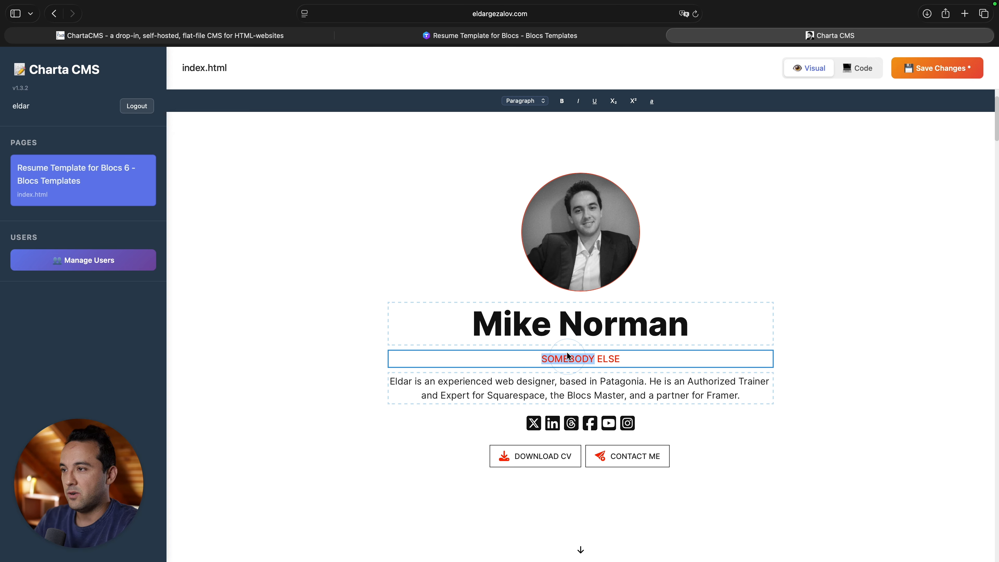
{"action": "left_click", "coordinate": [580, 102]}
{"action": "left_click", "coordinate": [581, 103]}
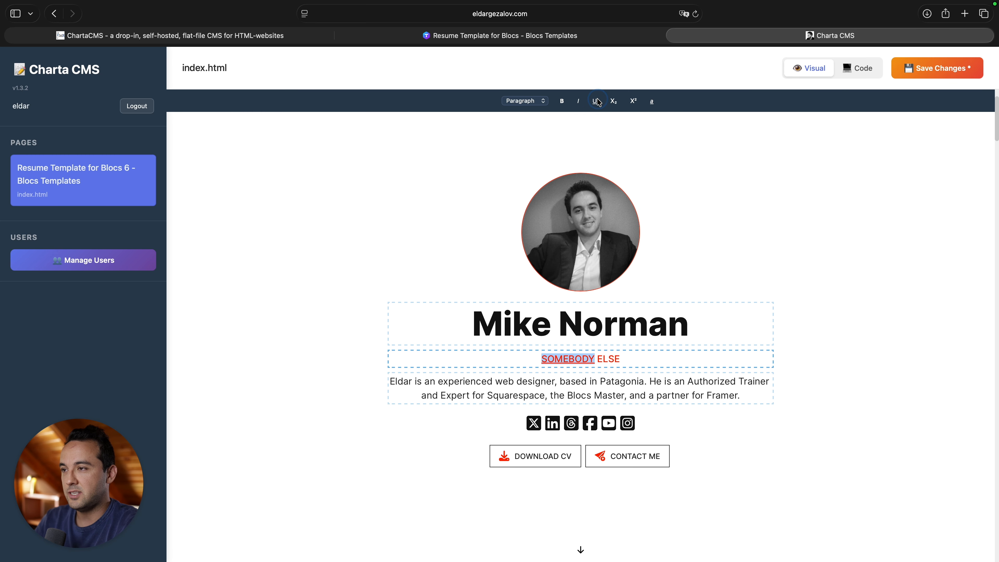
Step the SOMEBODY ELSE subtitle through Heading 2 and 3 to Heading 4, then select the bio paragraph.
{"action": "left_click", "coordinate": [540, 103]}
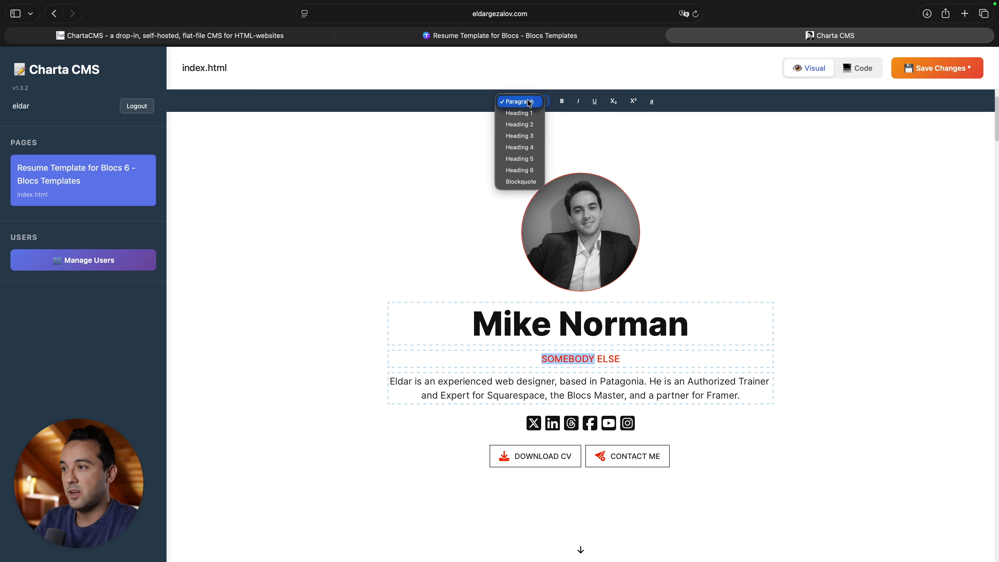
{"action": "left_click", "coordinate": [709, 194]}
{"action": "left_click", "coordinate": [702, 358]}
{"action": "left_click", "coordinate": [525, 101]}
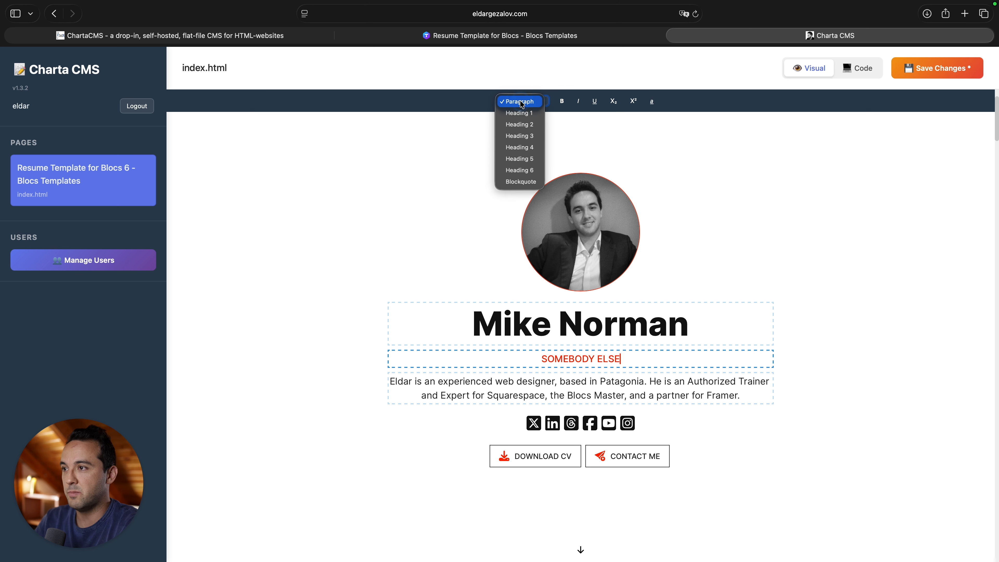
{"action": "left_click", "coordinate": [528, 129]}
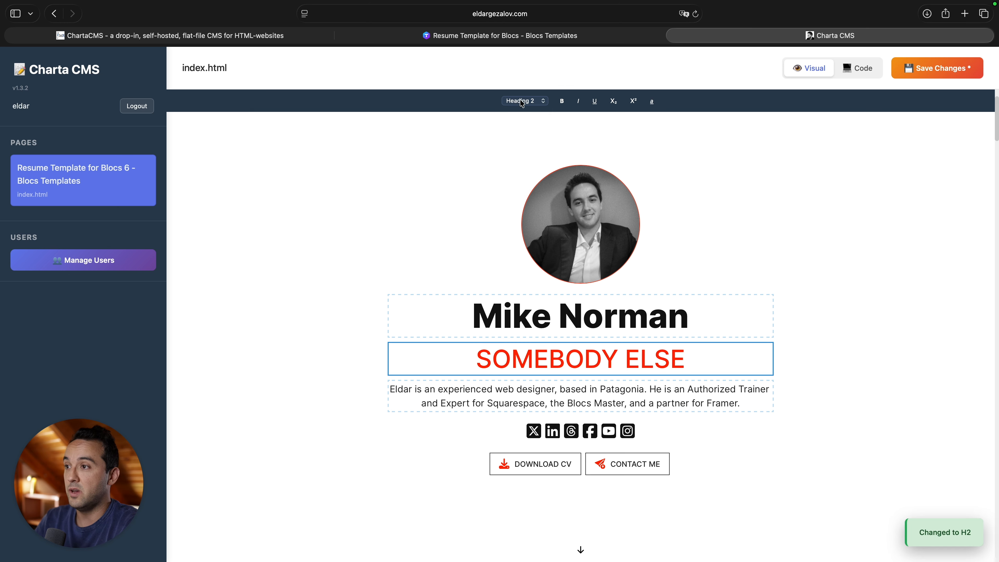
{"action": "left_click", "coordinate": [525, 101]}
{"action": "left_click", "coordinate": [527, 118]}
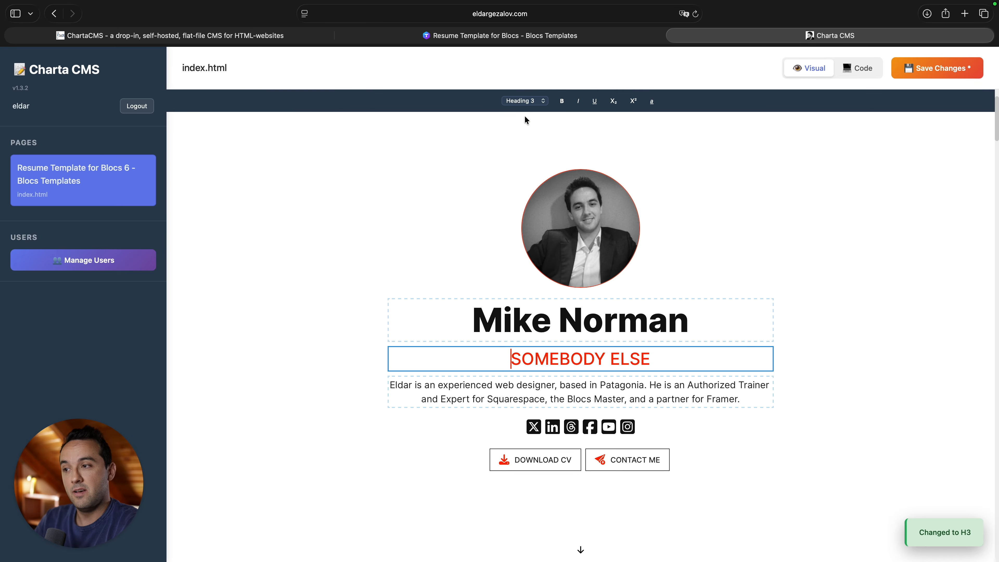
{"action": "left_click", "coordinate": [530, 104]}
{"action": "left_click", "coordinate": [528, 109]}
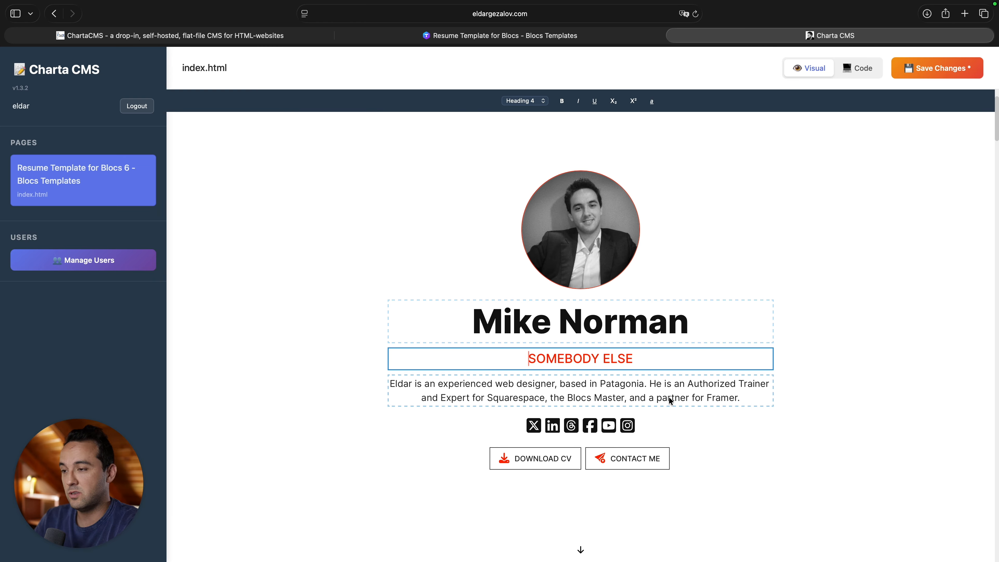
{"action": "left_click", "coordinate": [651, 392]}
{"action": "triple_click", "coordinate": [651, 394]}
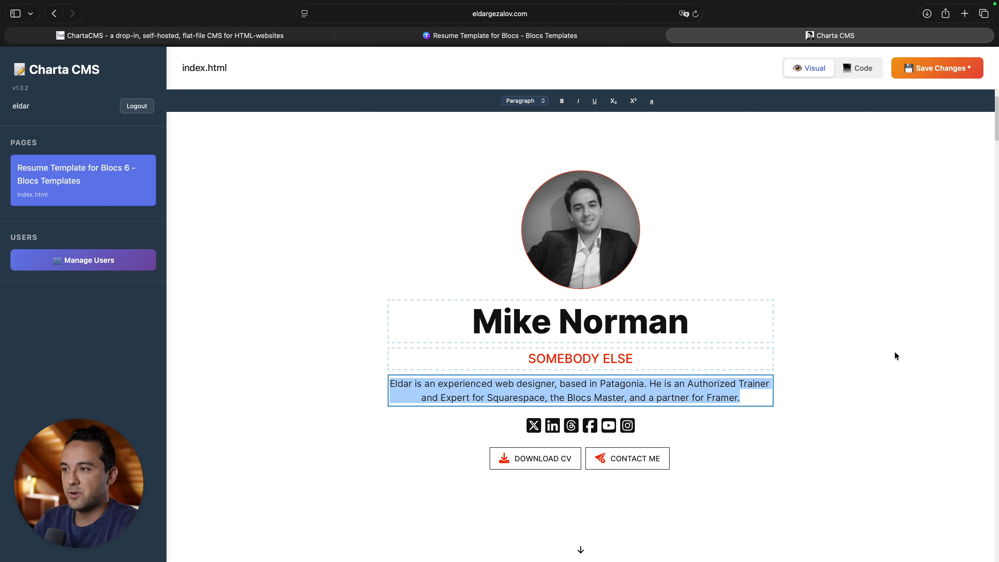
Change the first education card's year from 2003 to 2023.
{"action": "left_click", "coordinate": [504, 196]}
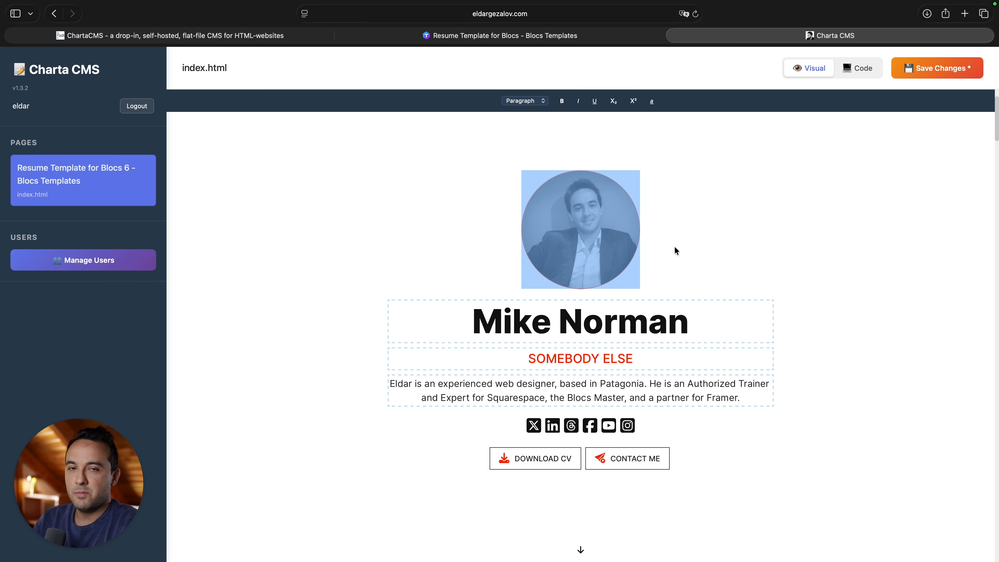
{"action": "scroll", "coordinate": [647, 365], "scroll_direction": "down", "scroll_amount": 5}
{"action": "scroll", "coordinate": [647, 365], "scroll_direction": "down", "scroll_amount": 7}
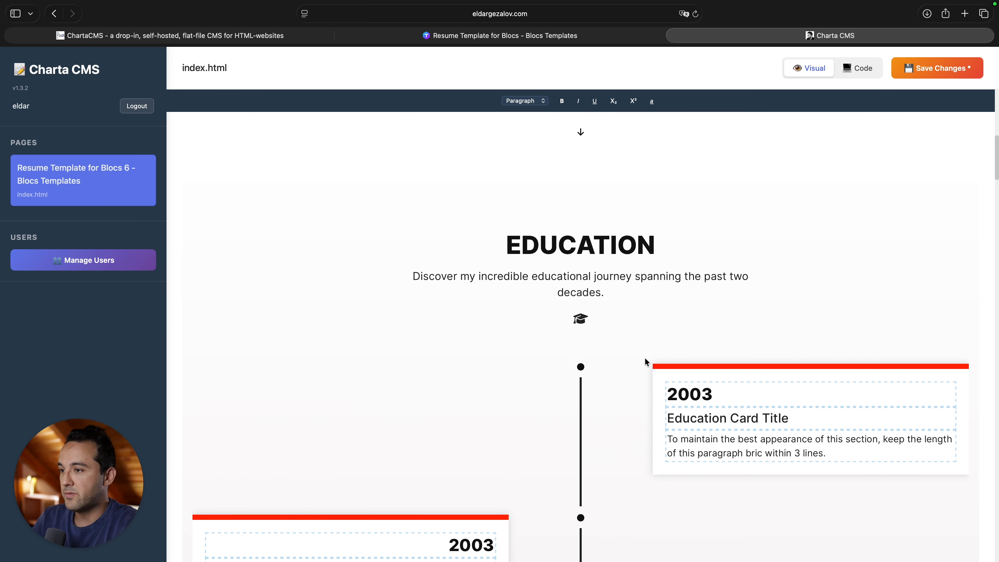
{"action": "left_click", "coordinate": [718, 319]}
{"action": "key", "text": "BackSpace"}
{"action": "key", "text": "BackSpace"}
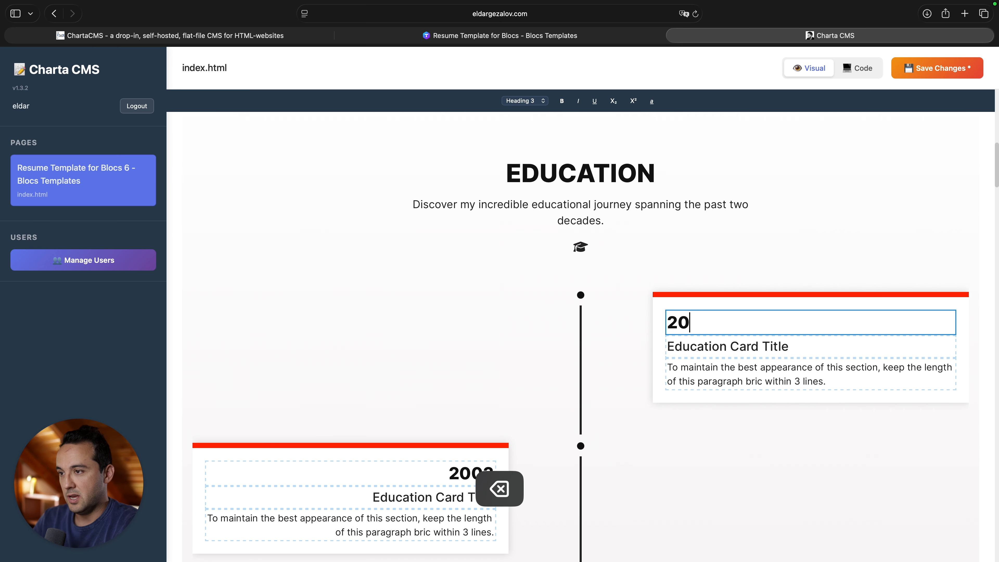
{"action": "type", "text": "23"}
Retitle the Website Design service to Graphic Design and retype the Web Development heading.
{"action": "scroll", "coordinate": [720, 319], "scroll_direction": "down", "scroll_amount": 10}
{"action": "scroll", "coordinate": [593, 355], "scroll_direction": "down", "scroll_amount": 10}
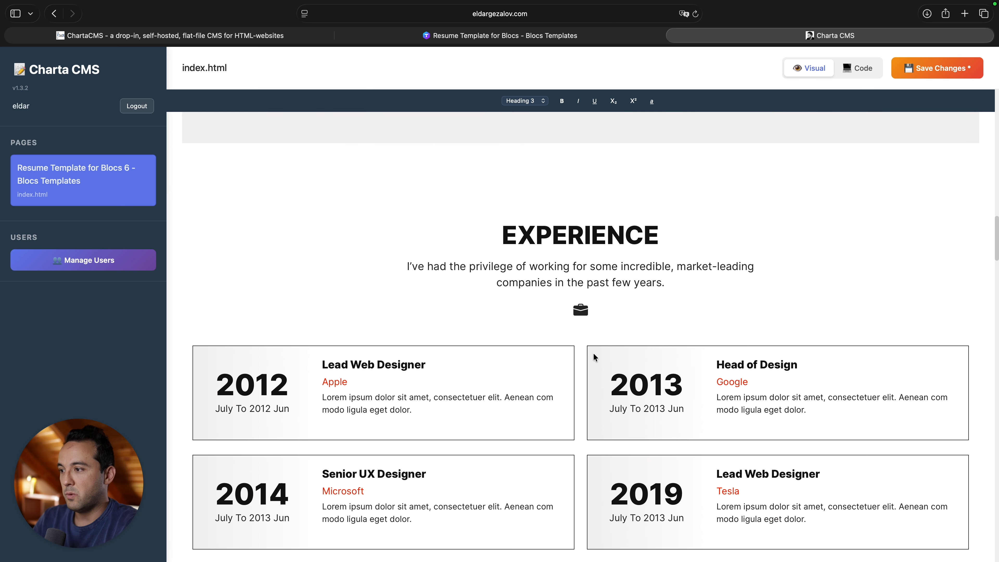
{"action": "scroll", "coordinate": [593, 354], "scroll_direction": "up", "scroll_amount": 2}
{"action": "triple_click", "coordinate": [318, 241]}
{"action": "type", "text": "Graphic Design"}
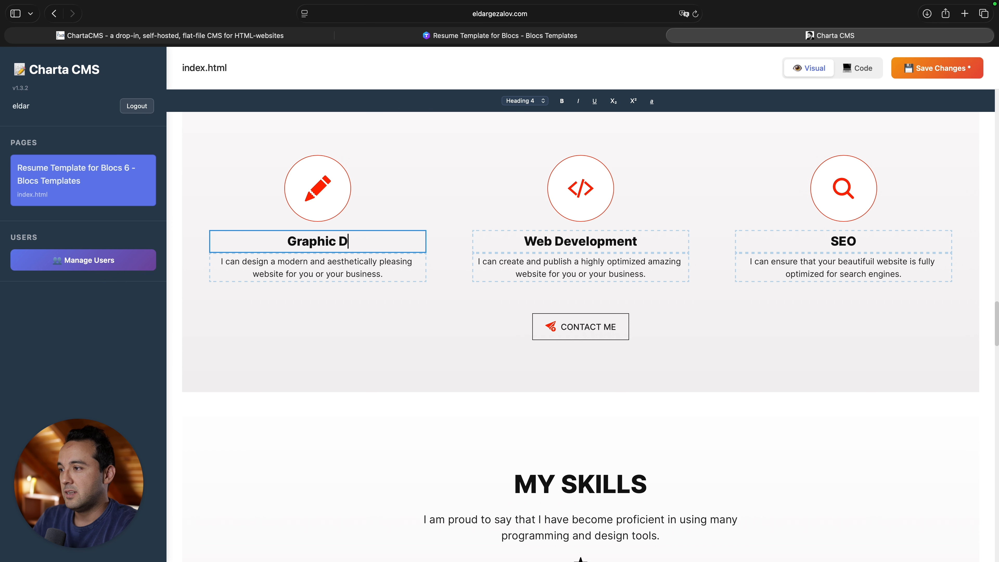
{"action": "left_click", "coordinate": [548, 242]}
{"action": "triple_click", "coordinate": [548, 242]}
{"action": "type", "text": "Deve;o"}
{"action": "key", "text": "BackSpace"}
{"action": "key", "text": "BackSpace"}
Replace both telephone numbers with a single phone number.
{"action": "scroll", "coordinate": [635, 263], "scroll_direction": "down", "scroll_amount": 15}
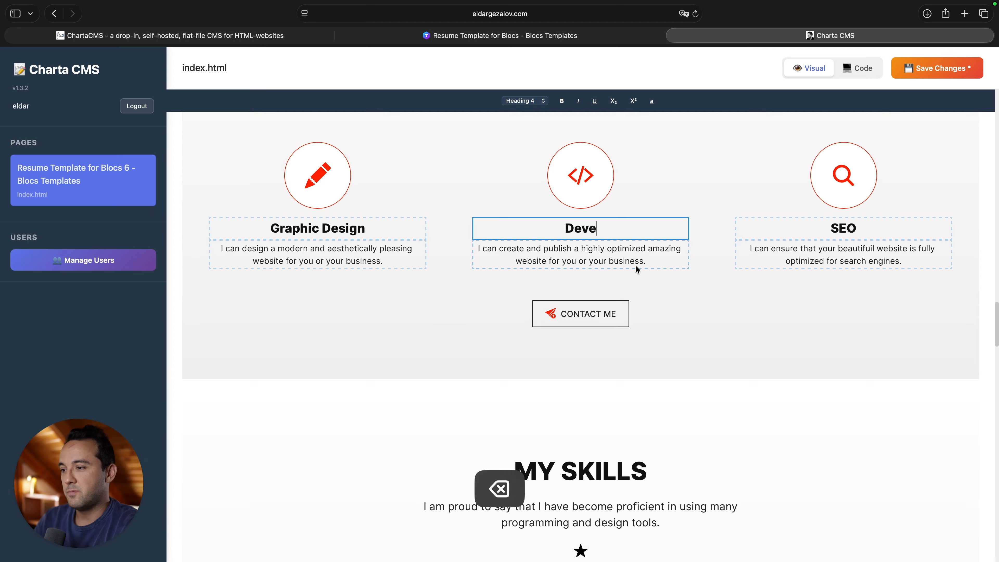
{"action": "scroll", "coordinate": [635, 268], "scroll_direction": "down", "scroll_amount": 5}
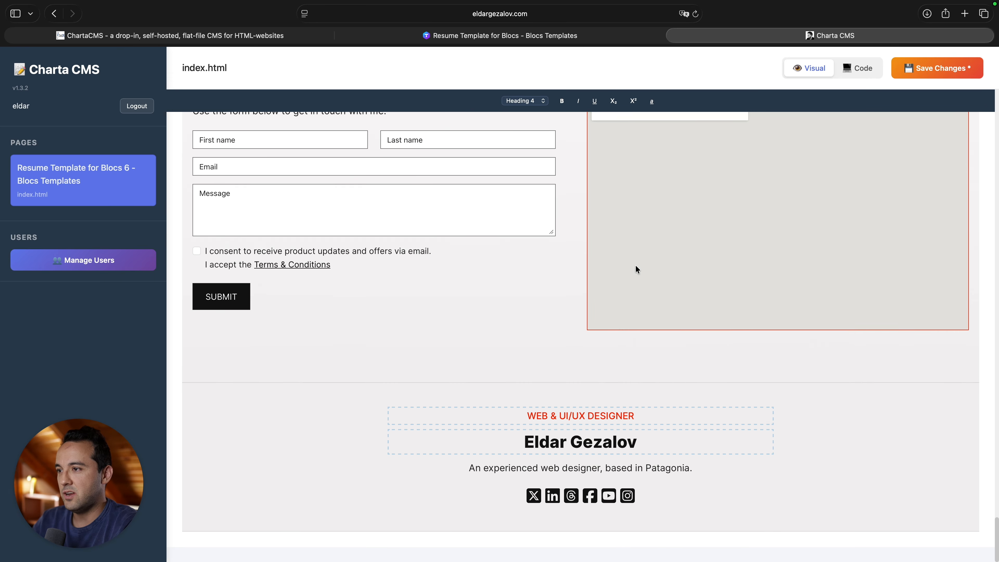
{"action": "scroll", "coordinate": [635, 267], "scroll_direction": "up", "scroll_amount": 8}
{"action": "left_click", "coordinate": [313, 356]}
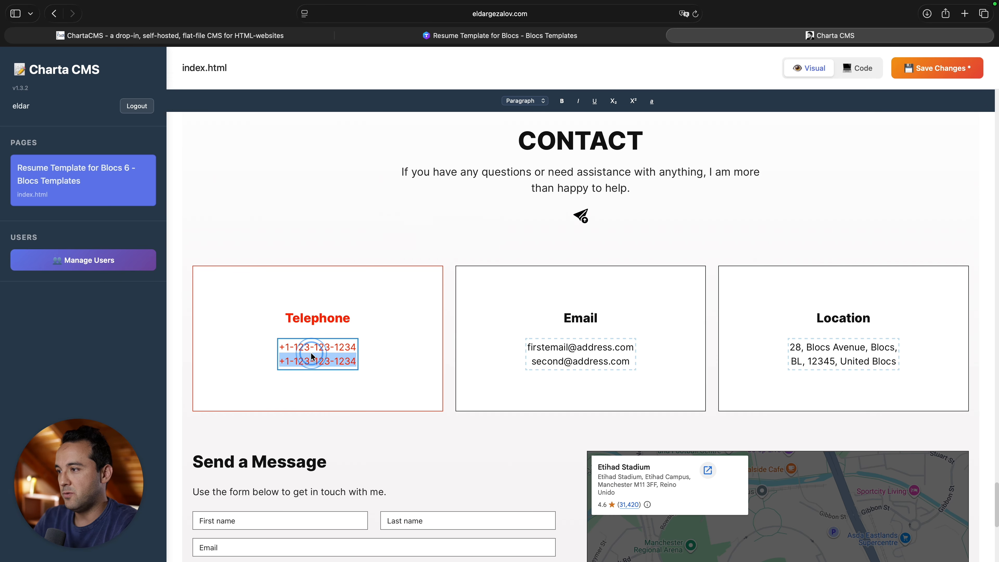
{"action": "key", "text": "super+a"}
{"action": "type", "text": "+1234567890"}
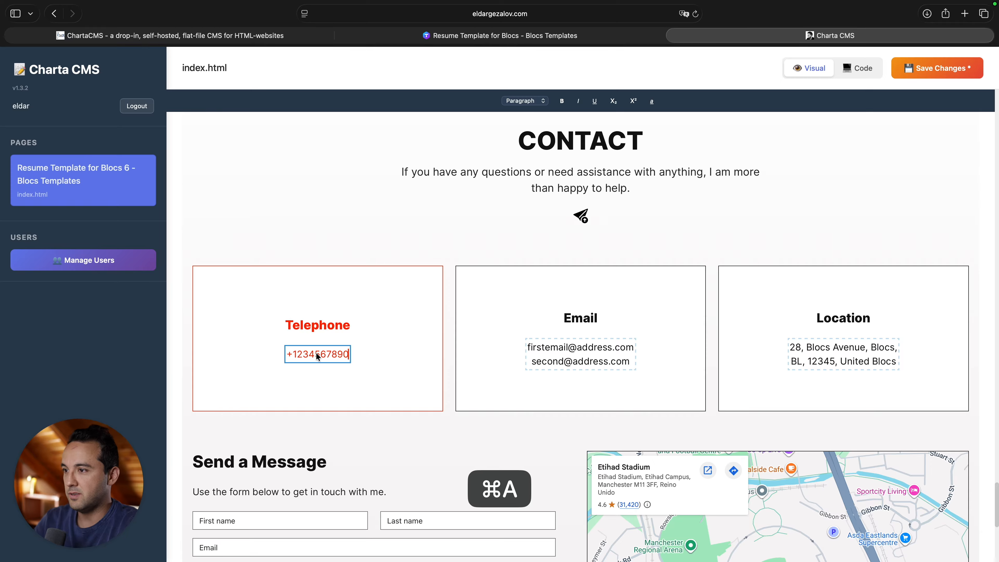
Replace both email lines with a single e-mail address and save the page.
{"action": "left_click", "coordinate": [587, 354]}
{"action": "key", "text": "super+a"}
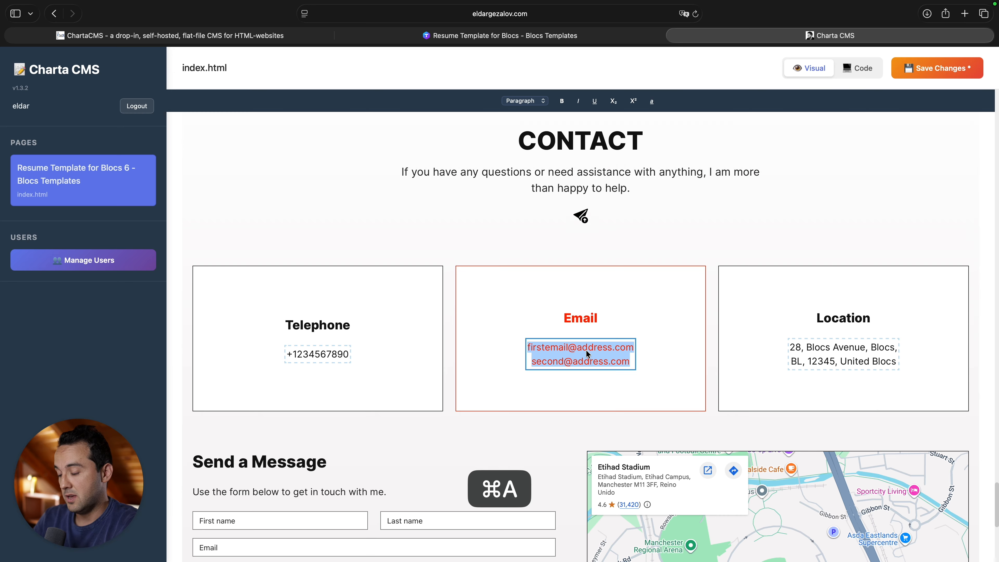
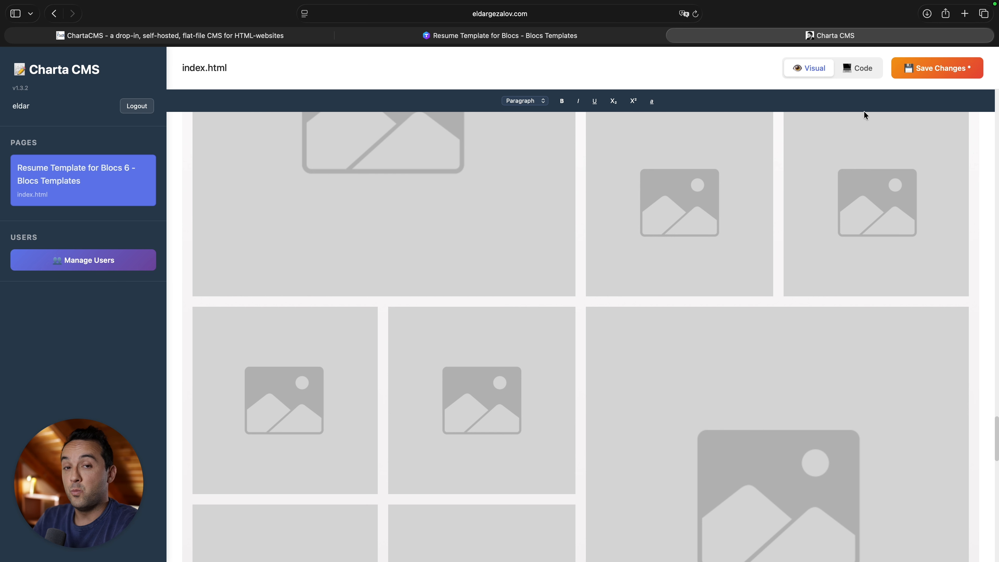
{"action": "left_click", "coordinate": [939, 70]}
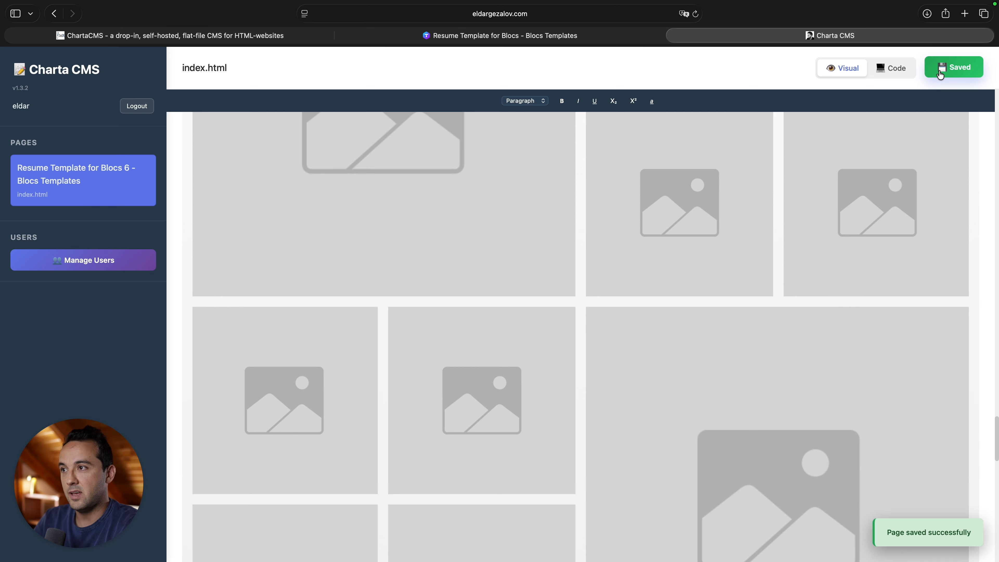
Open the published resume site in a new Safari tab and reload it.
{"action": "left_click", "coordinate": [575, 36]}
{"action": "key", "text": "super+t"}
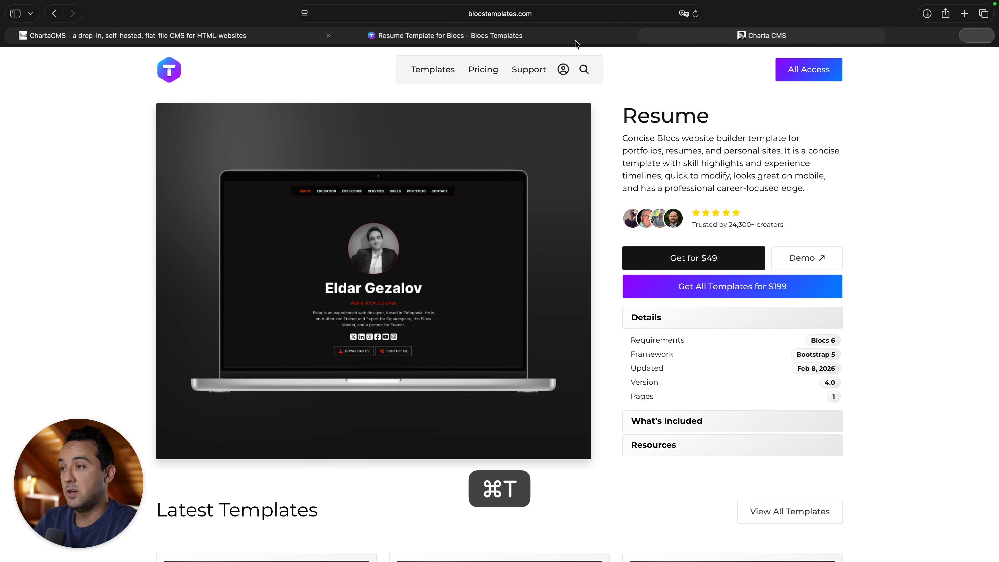
{"action": "type", "text": "eldar"}
{"action": "key", "text": "BackSpace"}
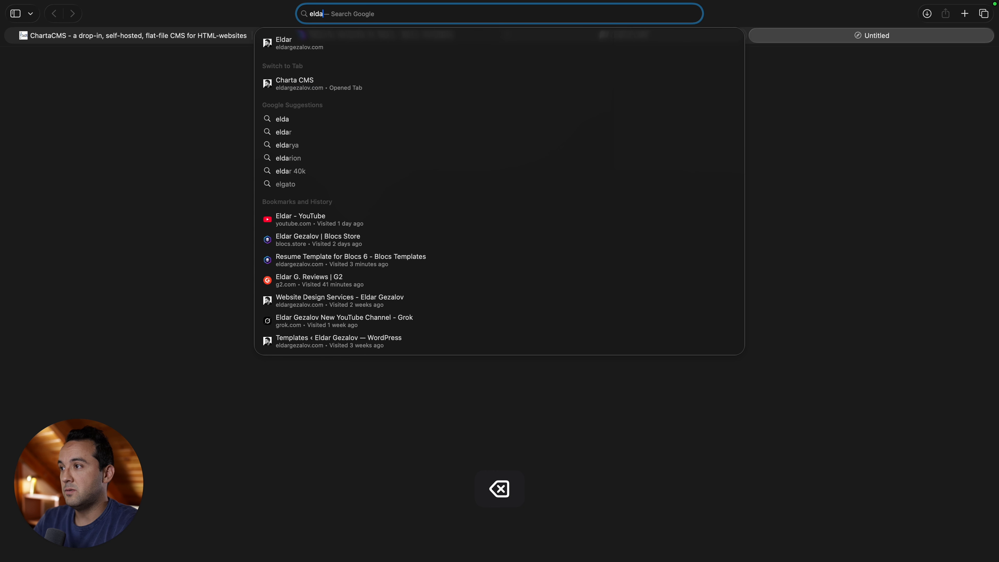
{"action": "key", "text": "Right"}
{"action": "type", "text": "reu"}
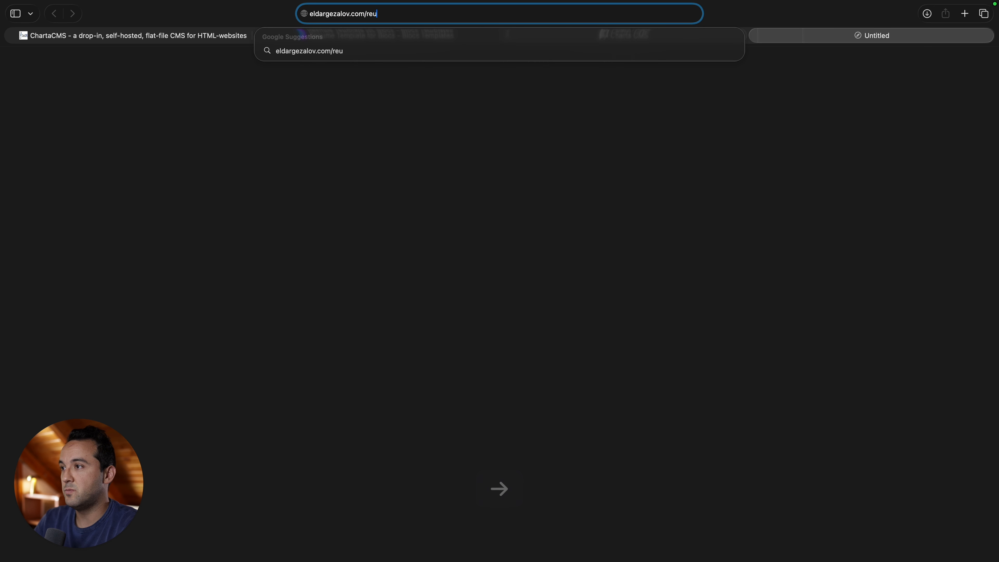
{"action": "key", "text": "BackSpace"}
{"action": "key", "text": "BackSpace"}
{"action": "key", "text": "BackSpace"}
{"action": "key", "text": "Return"}
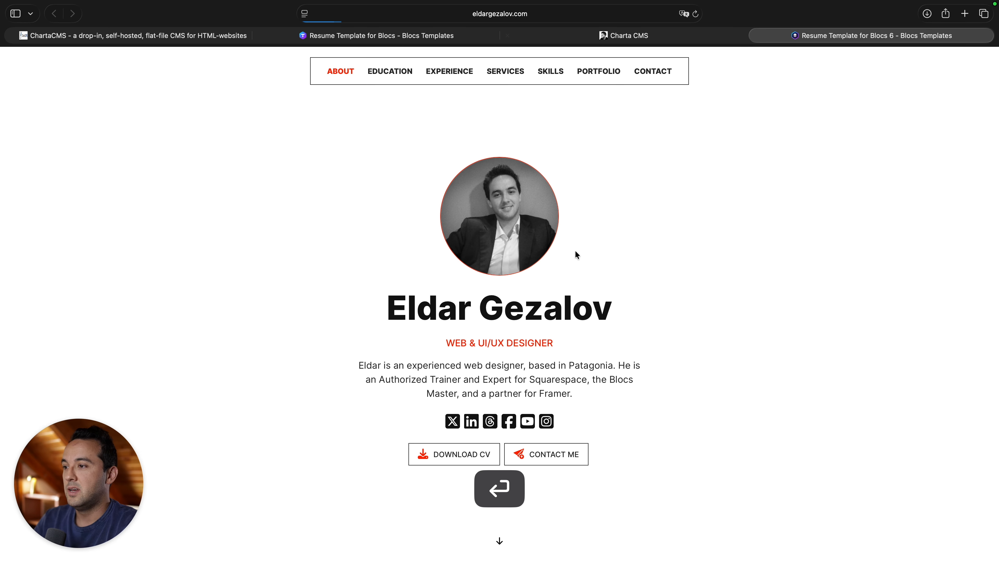
{"action": "key", "text": "super+r"}
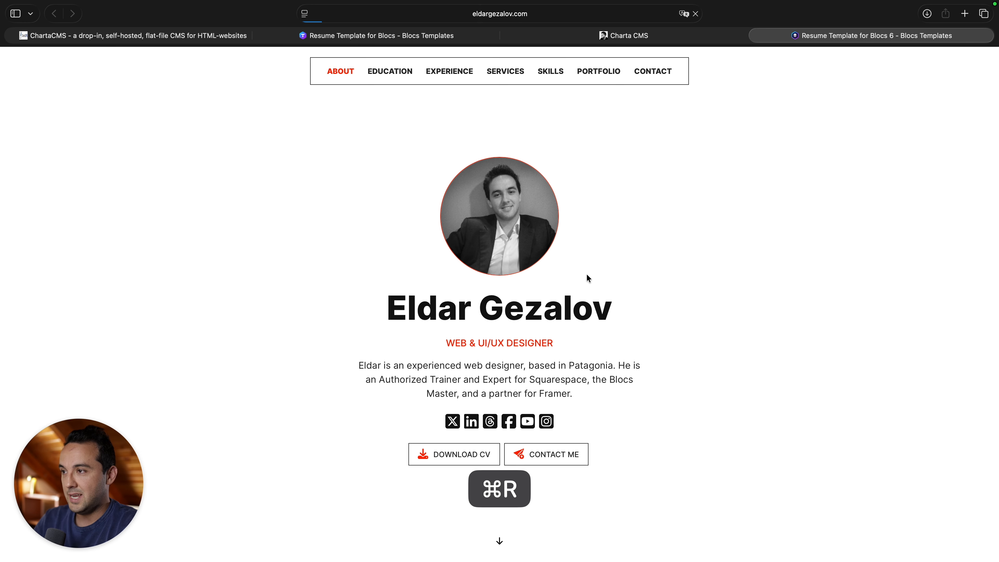
Select the name and intro text on the live site, then return to the Charta CMS editor.
{"action": "triple_click", "coordinate": [491, 325]}
{"action": "left_click_drag", "start_coordinate": [491, 326], "coordinate": [710, 349]}
{"action": "left_click", "coordinate": [709, 348]}
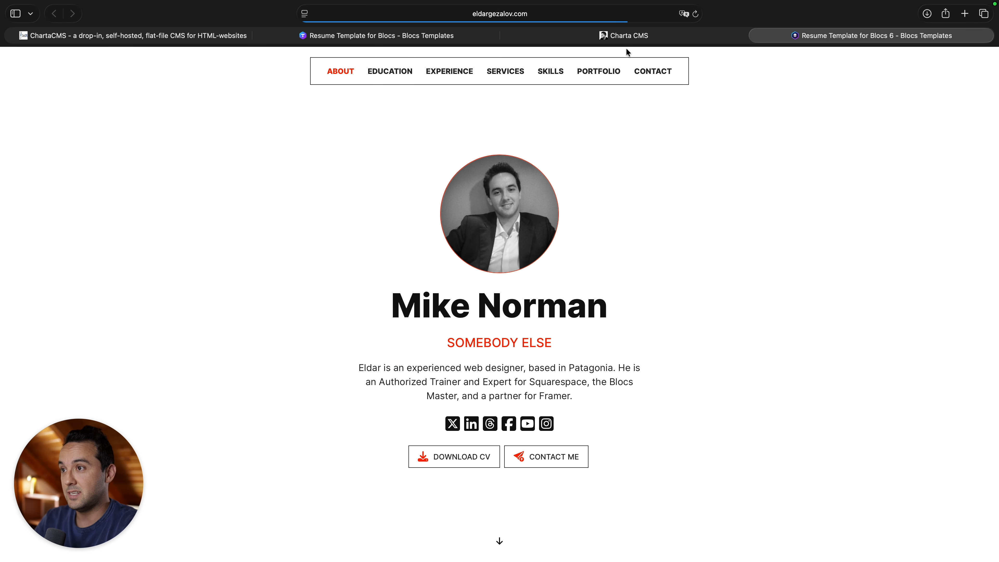
{"action": "left_click", "coordinate": [621, 38]}
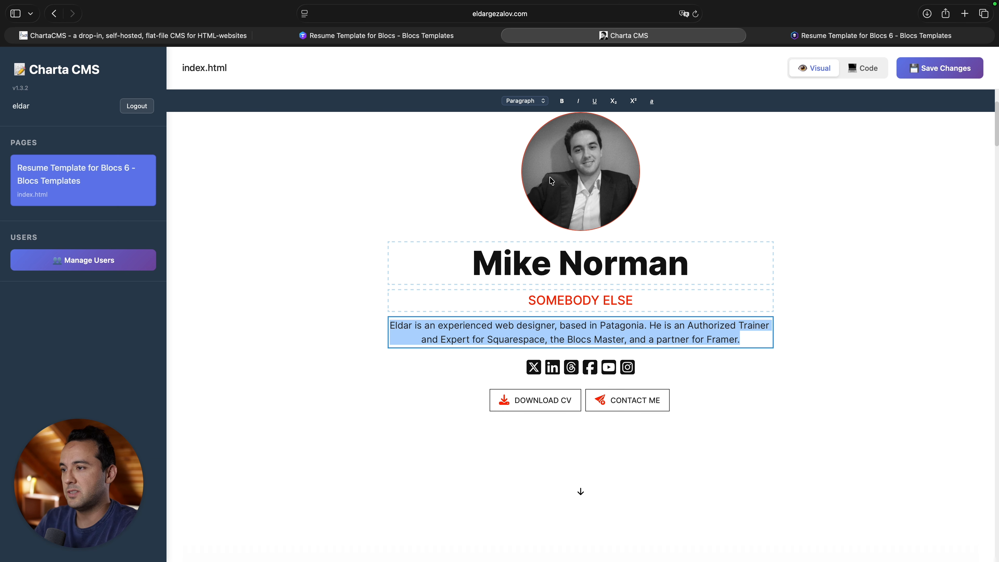
Delete the old intro text and type 'A dude living in the mountains!'.
{"action": "key", "text": "BackSpace"}
{"action": "type", "text": "A dude living in t"}
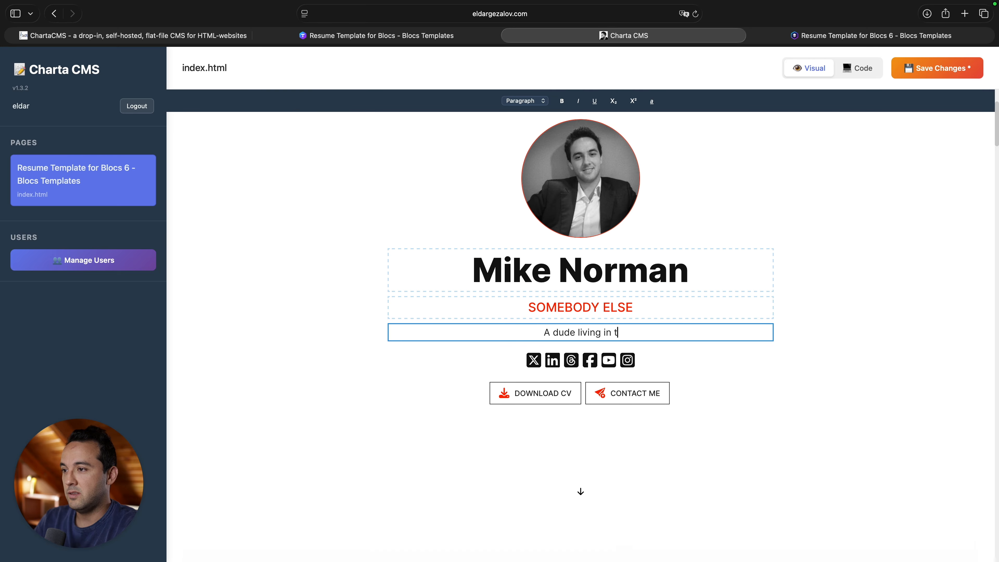
{"action": "type", "text": "he mountains"}
{"action": "key", "text": "BackSpace"}
{"action": "type", "text": "!"}
Select the new intro line and toggle bold on and off several times.
{"action": "key", "text": "super+a"}
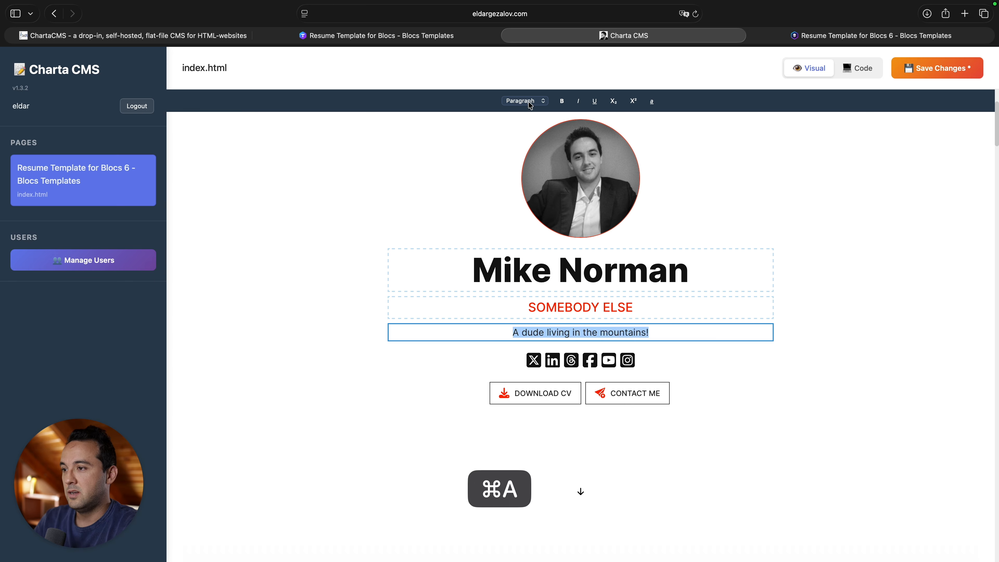
{"action": "key", "text": "super+b"}
{"action": "left_click", "coordinate": [562, 101]}
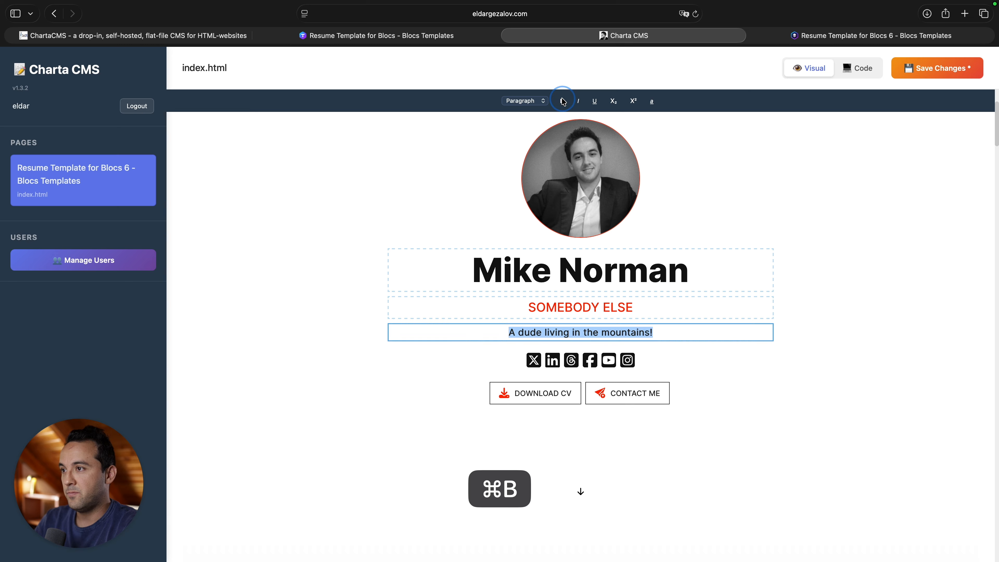
{"action": "left_click", "coordinate": [563, 101]}
{"action": "key", "text": "super+b"}
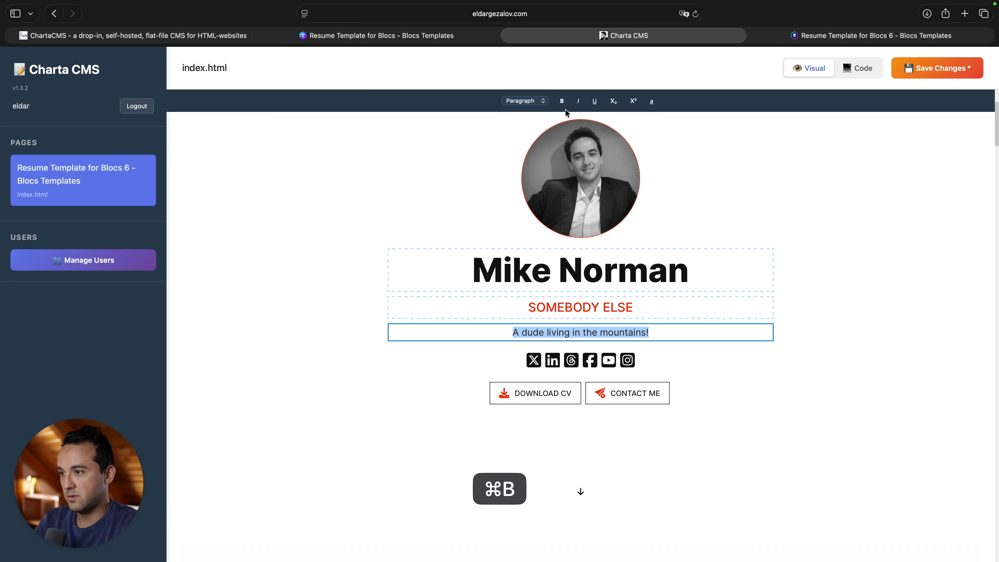